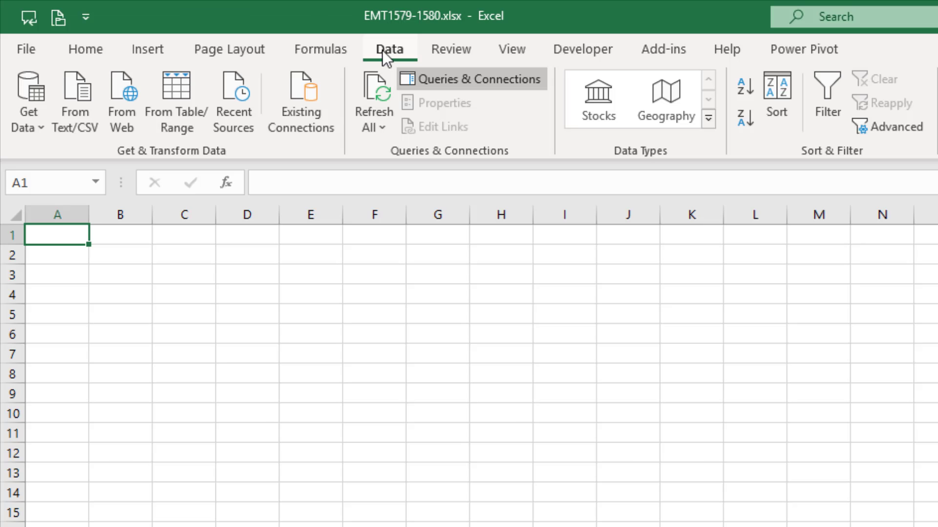
- Connect to the EMT1580TextFiles\Start folder on the desktop as a data source and open its file list for transformation
left_click(45, 130)
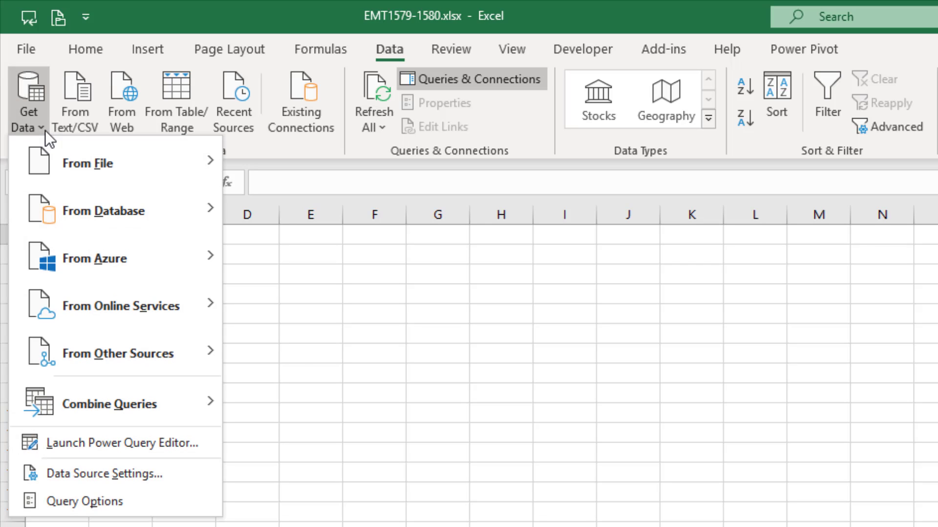
mouse_move(65, 165)
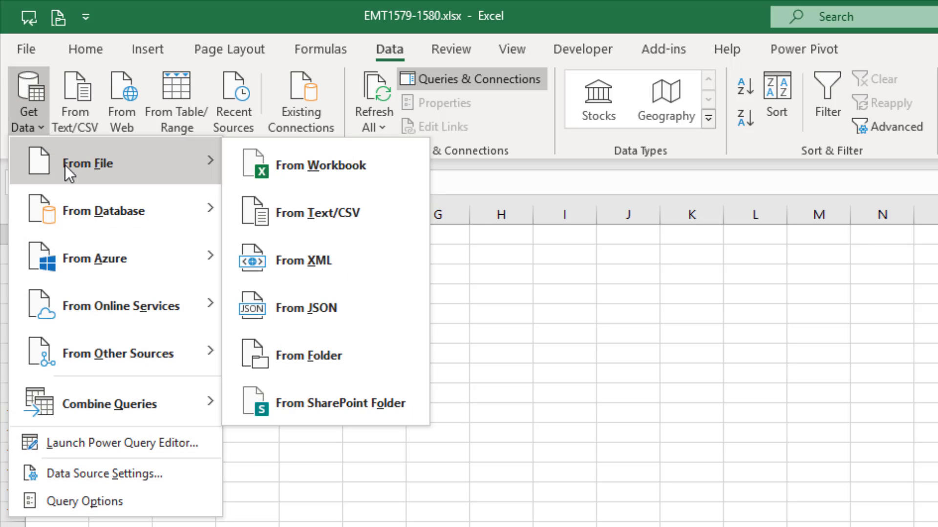
left_click(382, 358)
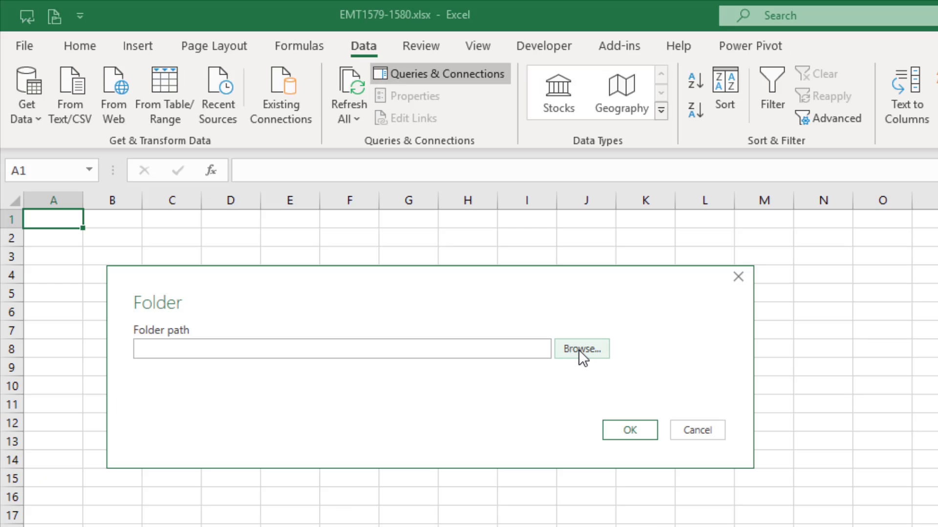
left_click(579, 349)
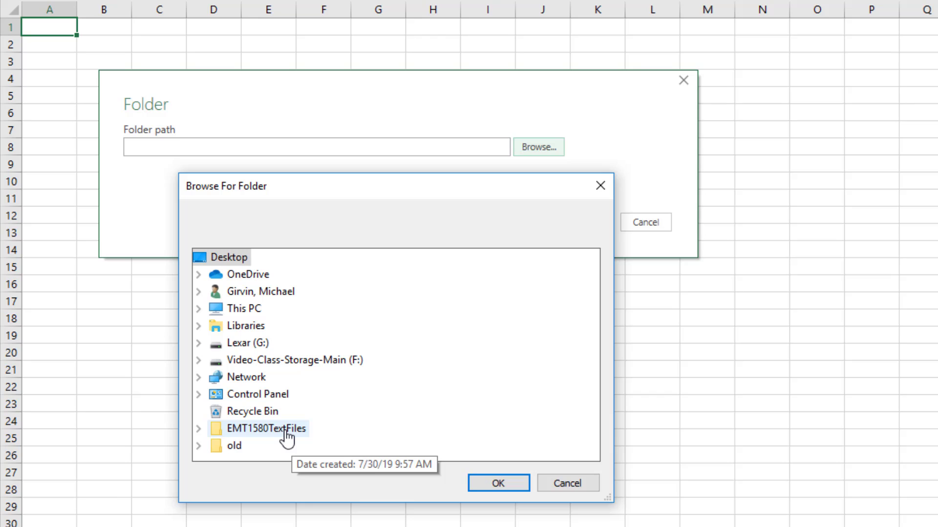
left_click(198, 429)
left_click(226, 440)
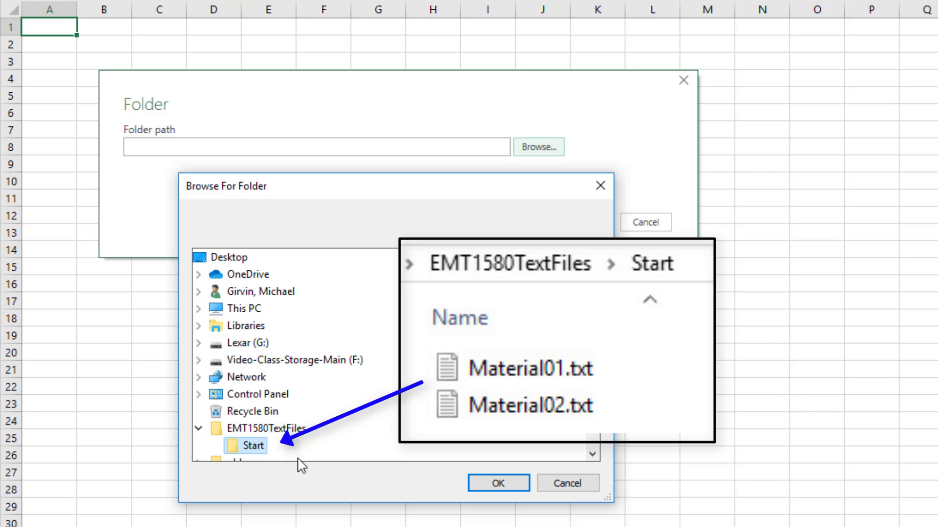
left_click(498, 483)
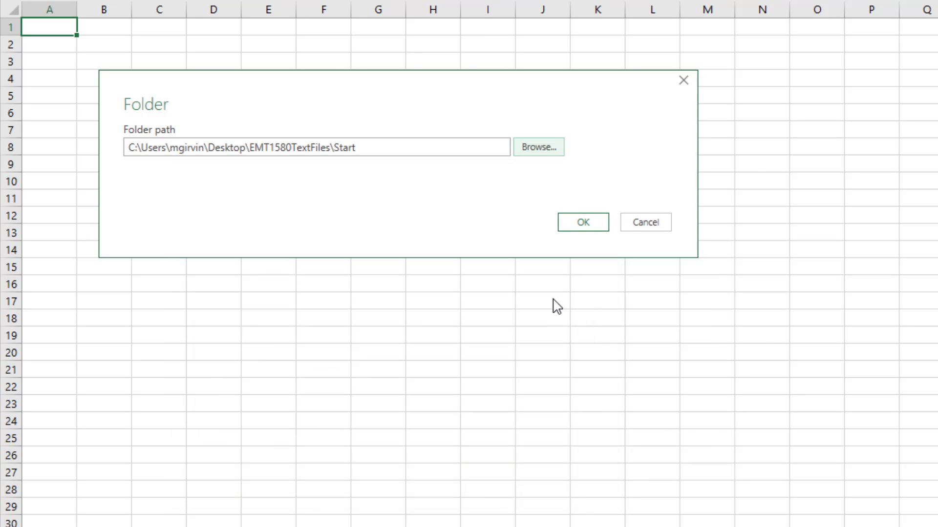
left_click(582, 227)
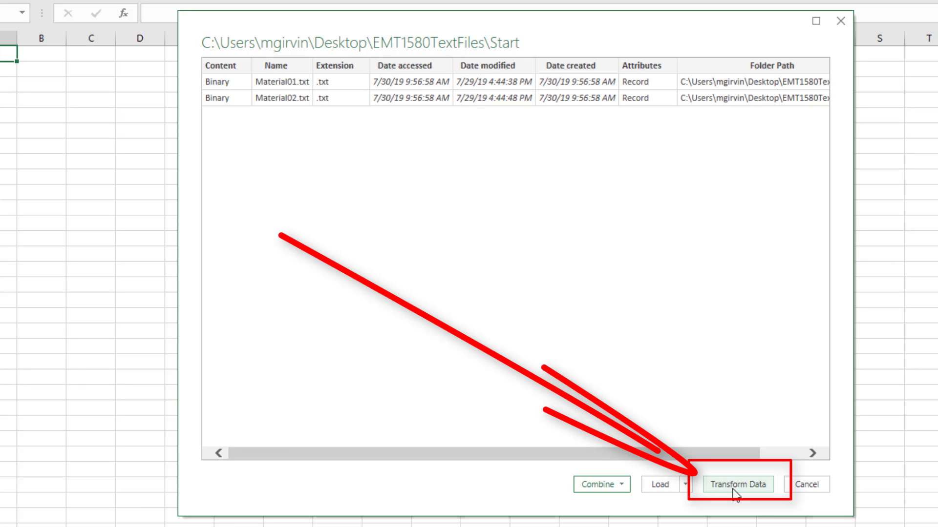
left_click(741, 486)
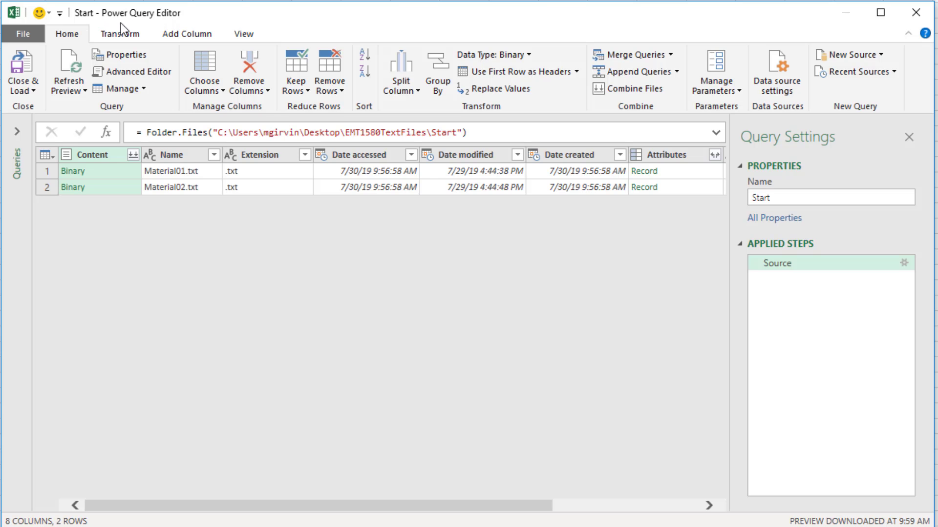
- Rename the query as MaterialSupplierReport
double_click(792, 204)
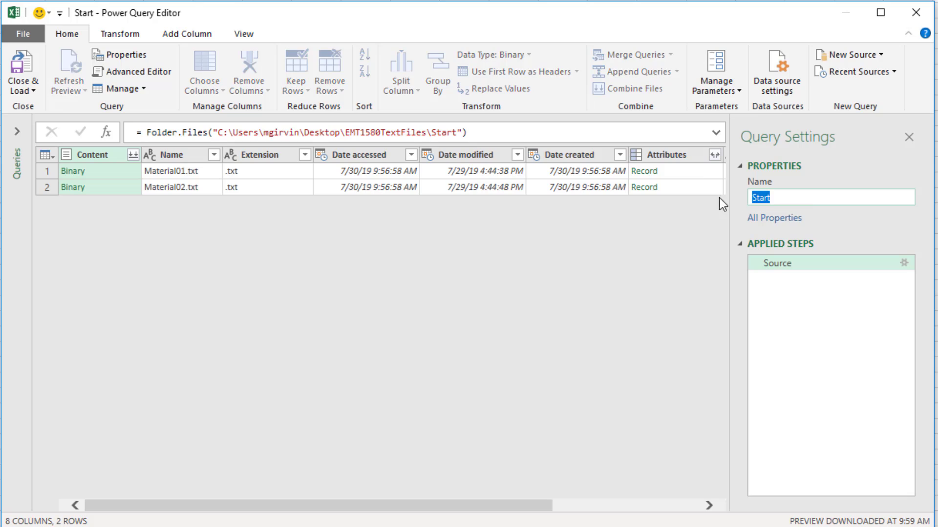
type("MaterialSupplierReport")
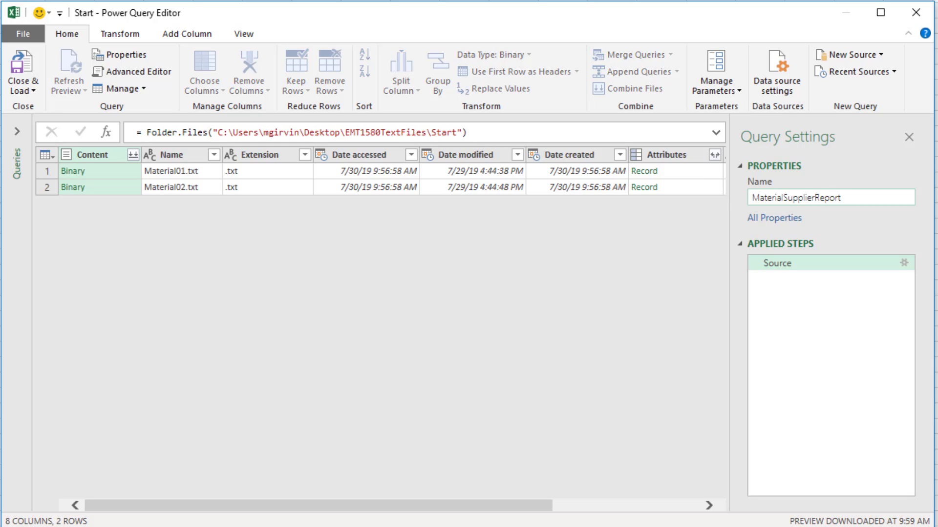
key("Return")
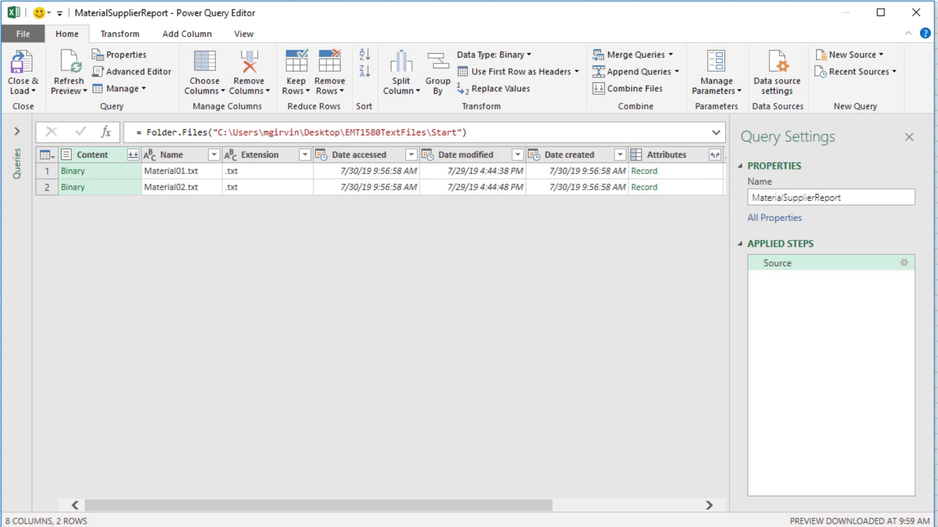
- Remove all columns except Content from the file list
left_click(121, 175)
left_click(127, 189)
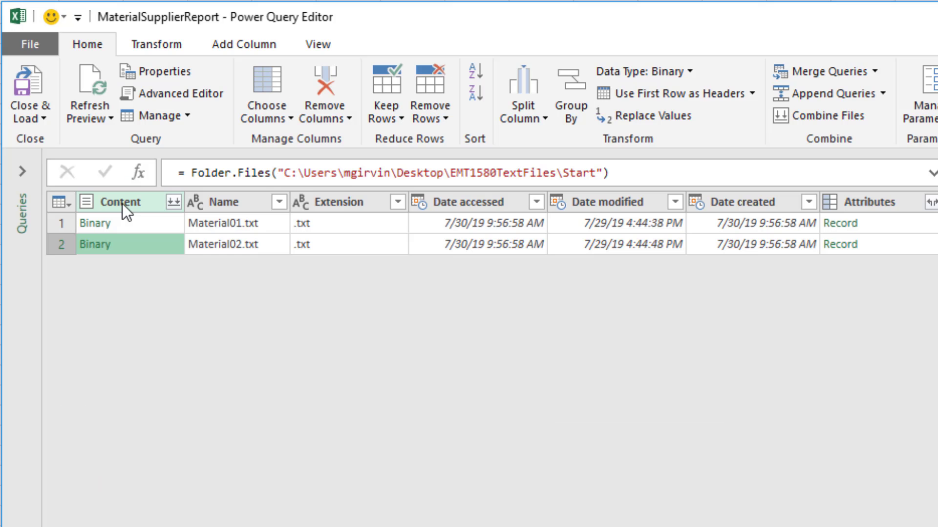
right_click(122, 203)
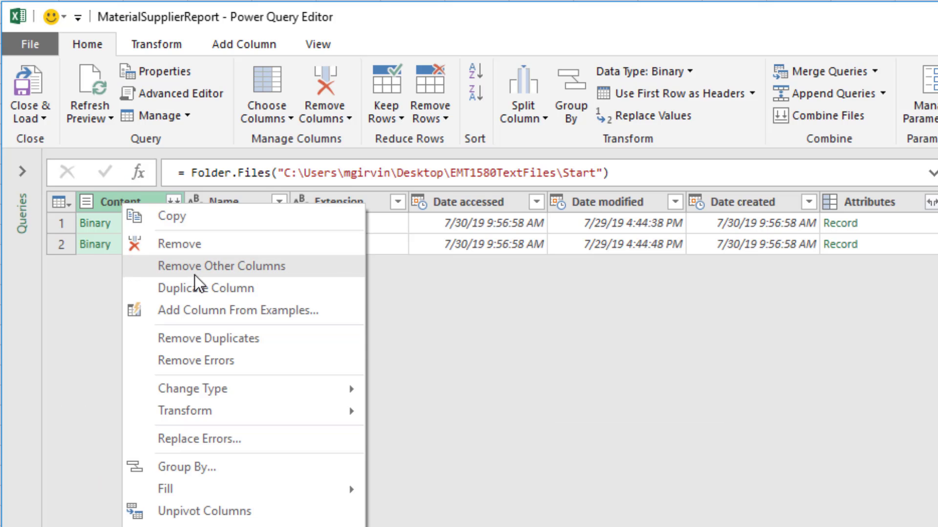
left_click(194, 273)
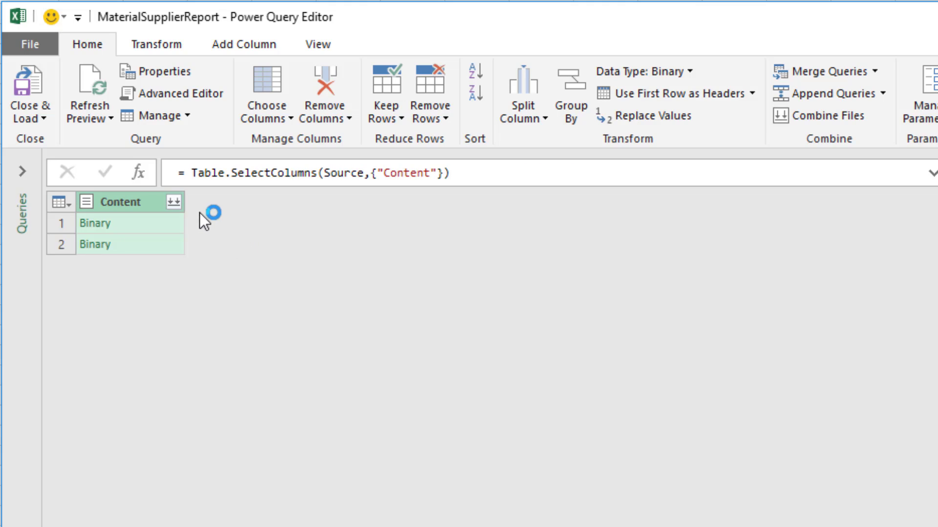
- Combine the binary files in the Content column, using the first file as sample and Tab as delimiter
left_click(174, 206)
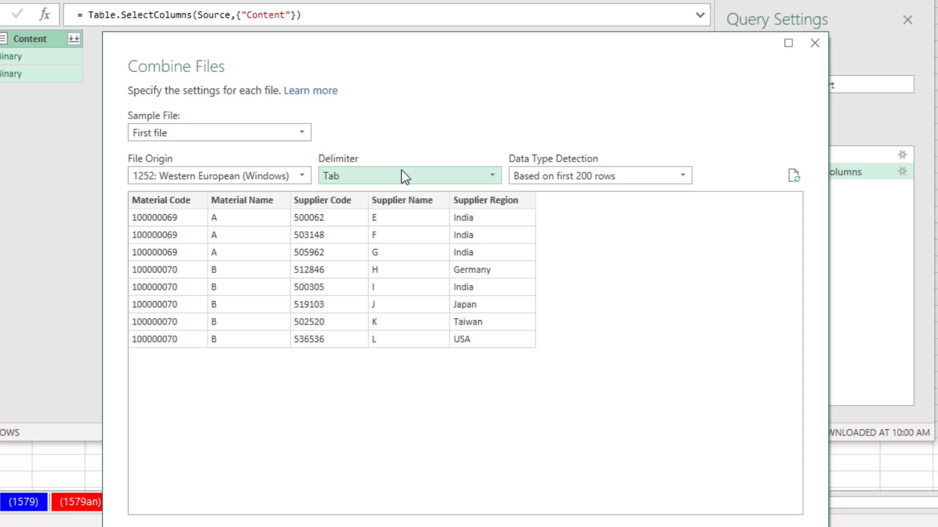
left_click_drag(414, 49, 423, 0)
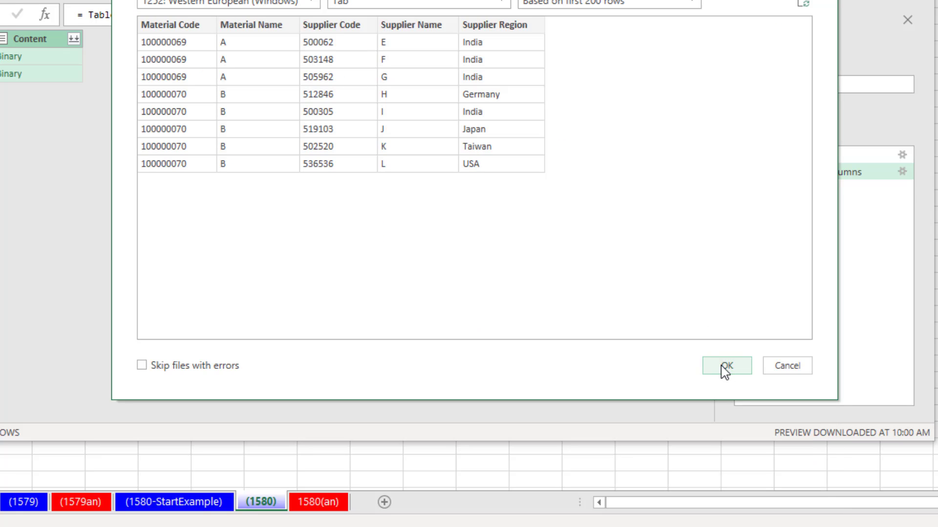
left_click(726, 367)
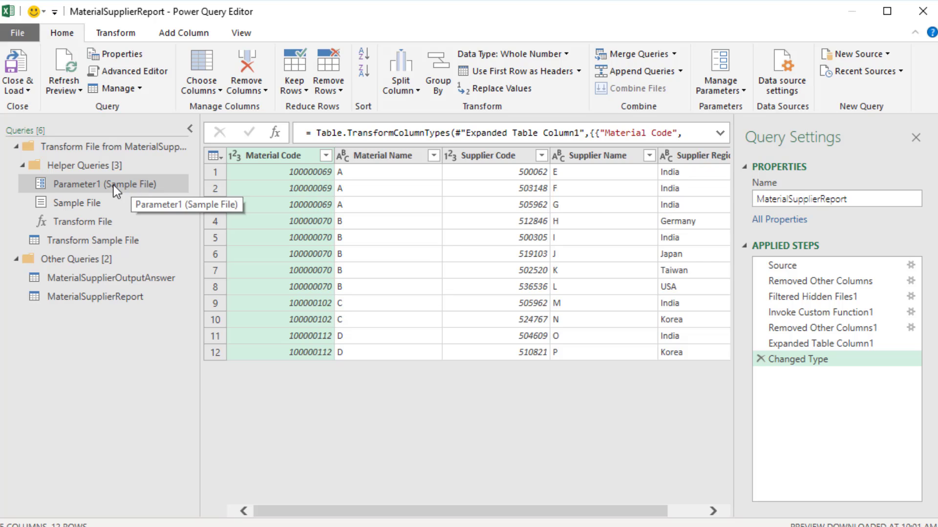
- Examine the Transform File helper function, return to the MaterialSupplierReport query and collapse the list of queries
left_click(86, 221)
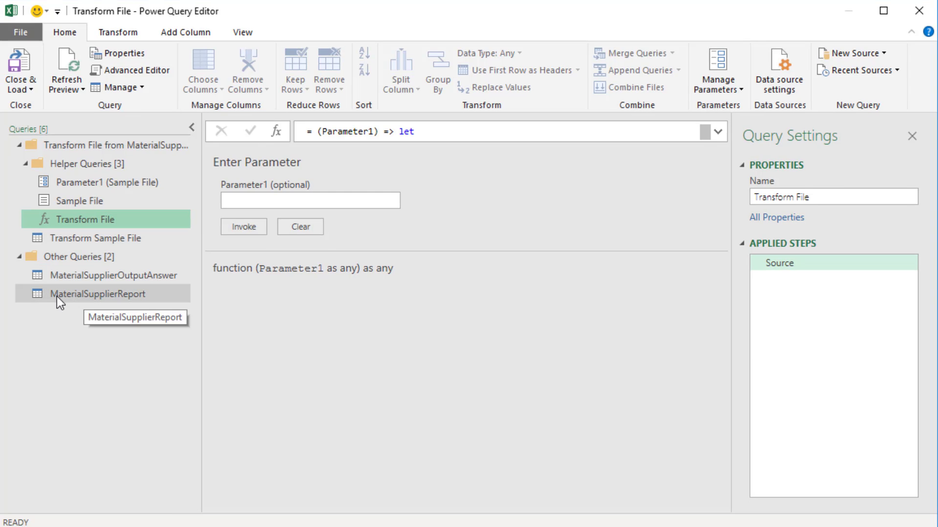
left_click(56, 297)
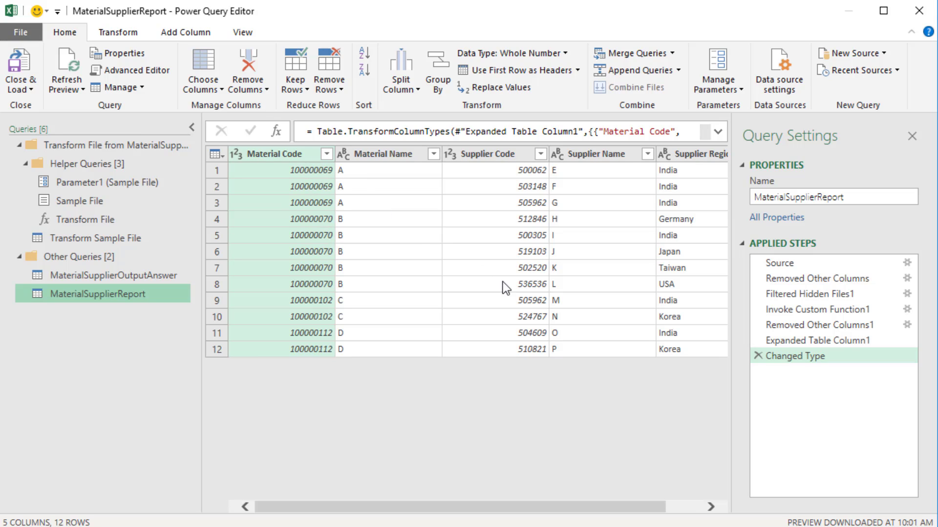
left_click(191, 129)
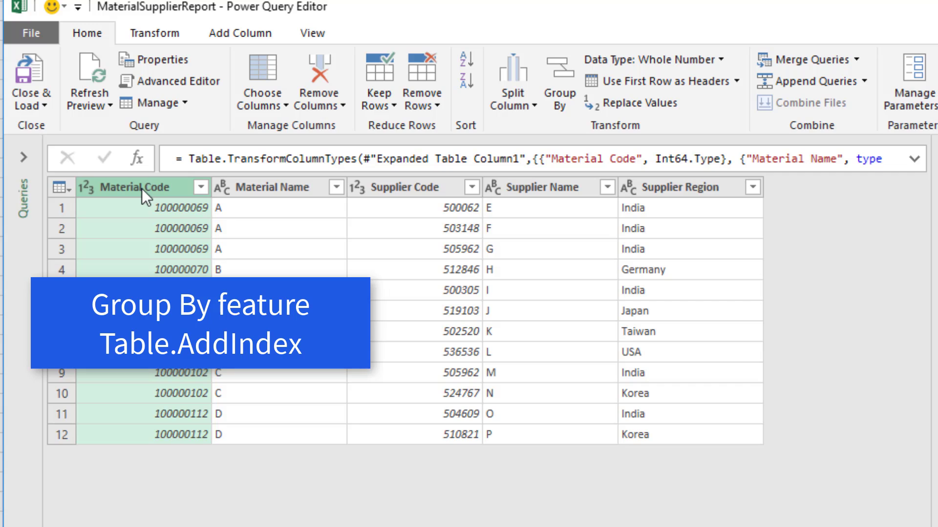
- Group the rows by Material Code and Material Name into a new column named CreateIndex with the All Rows operation
left_click(297, 192, "shift")
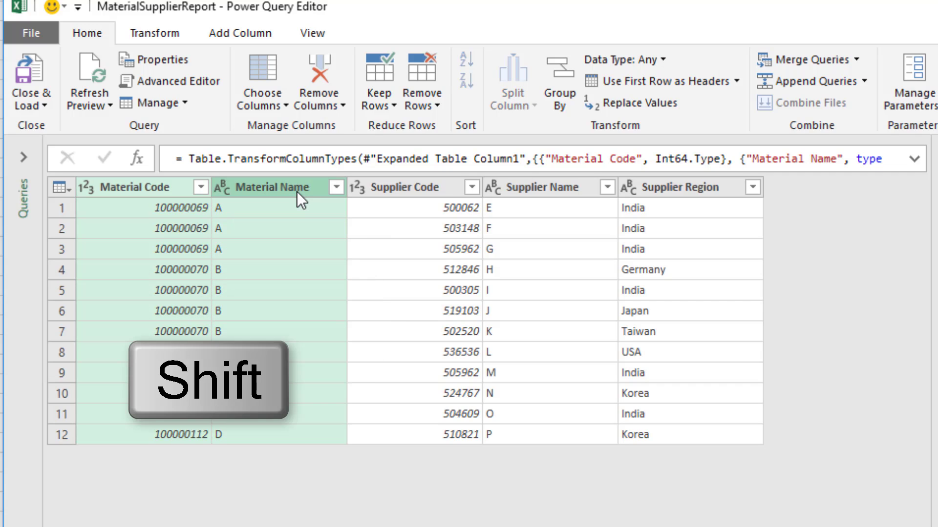
right_click(247, 191)
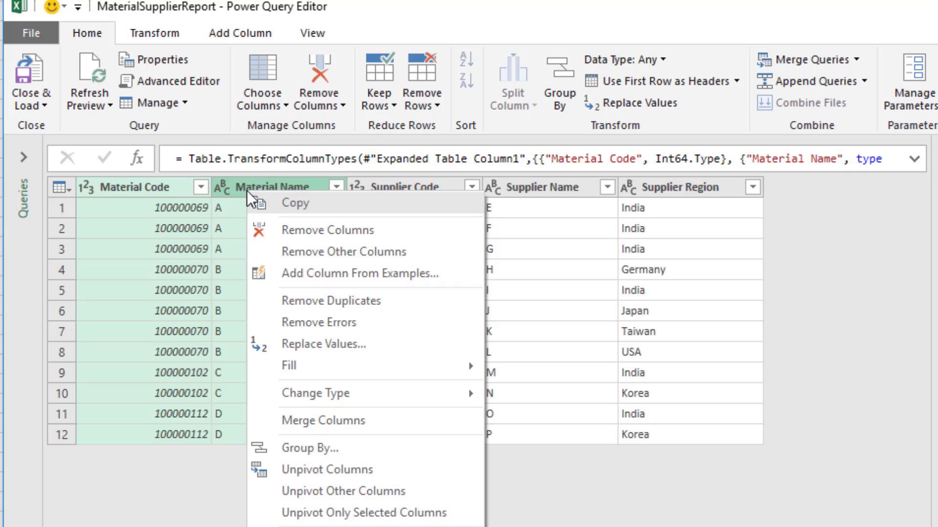
left_click(324, 448)
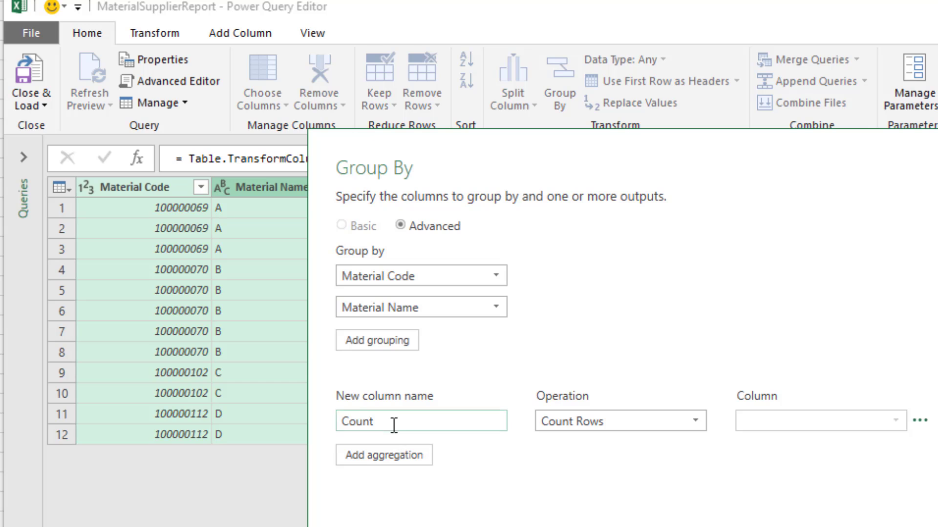
double_click(425, 420)
type("CreateIndex")
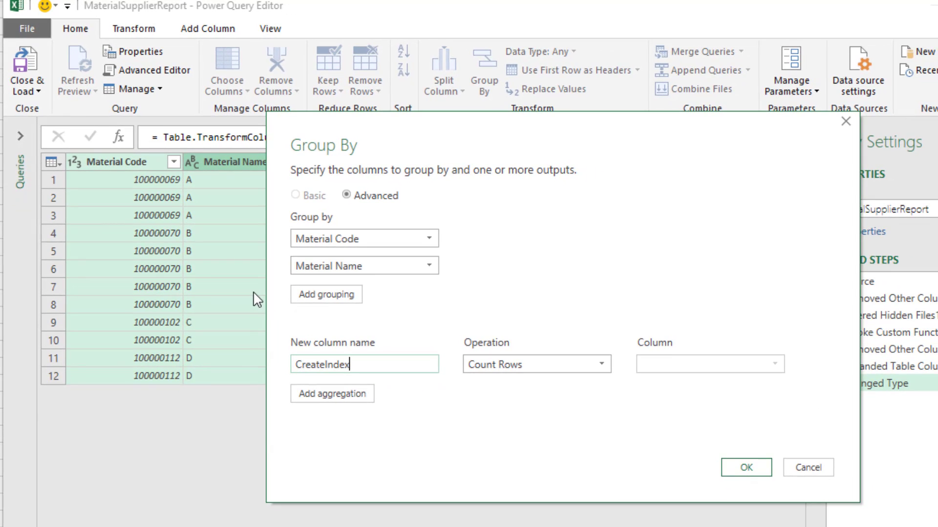
left_click(542, 370)
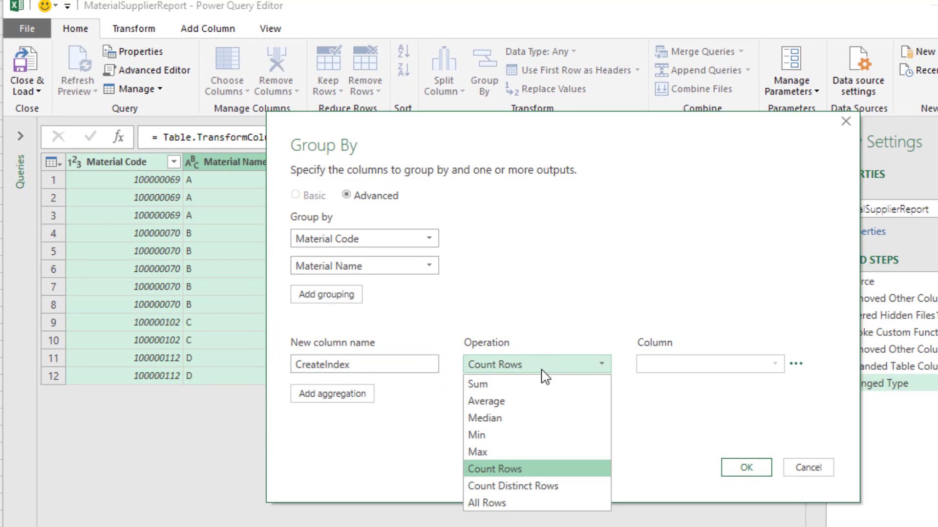
left_click(532, 502)
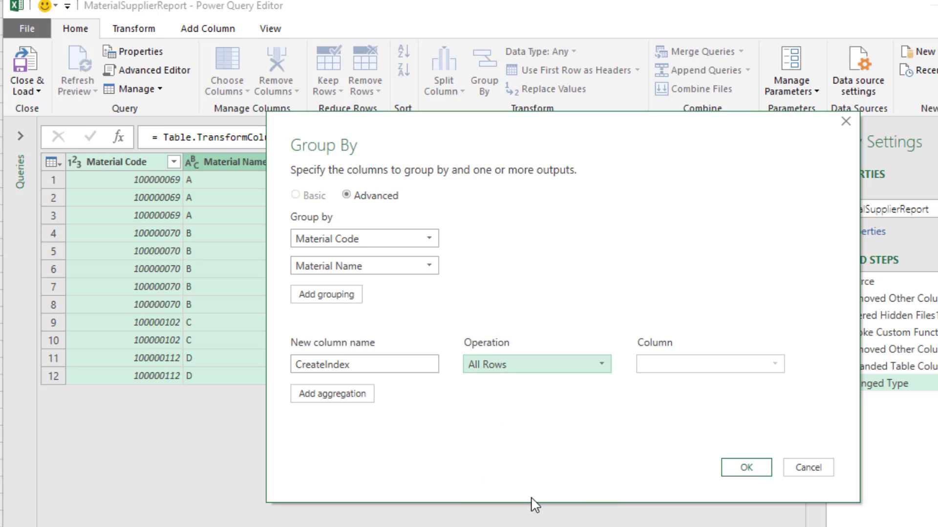
left_click(751, 467)
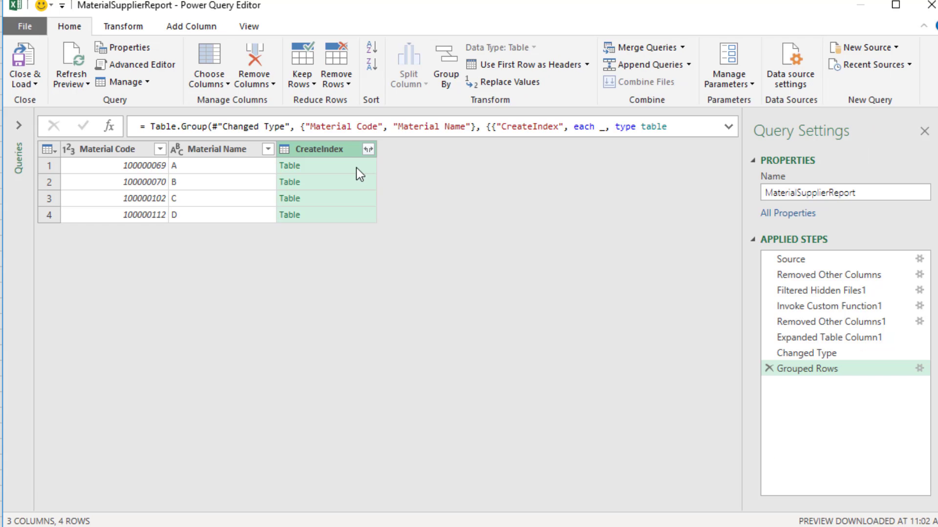
- Preview the nested tables in the grouped column for materials A, B and C
left_click(382, 183)
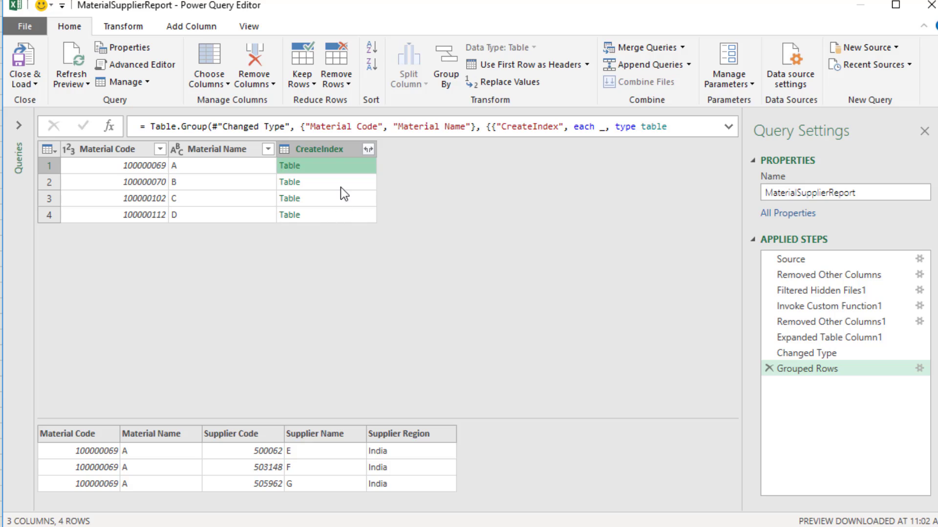
left_click(345, 191)
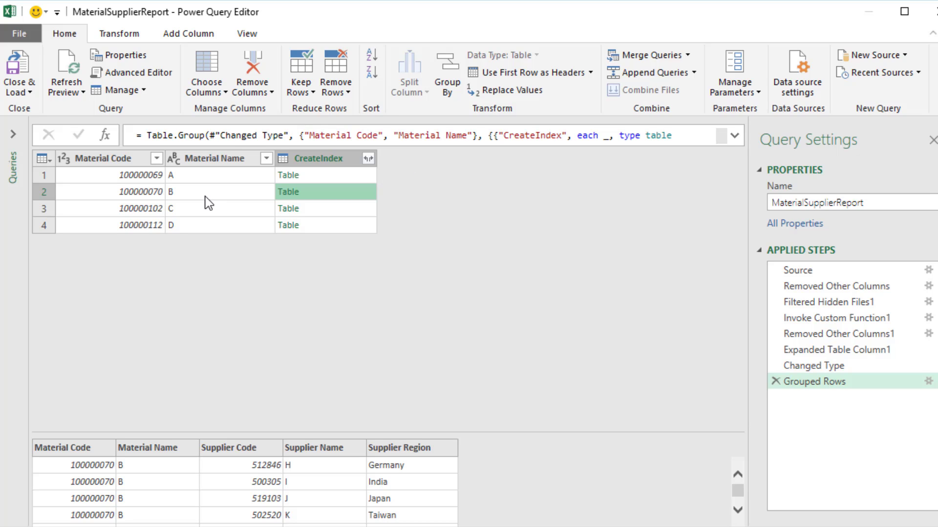
left_click(344, 212)
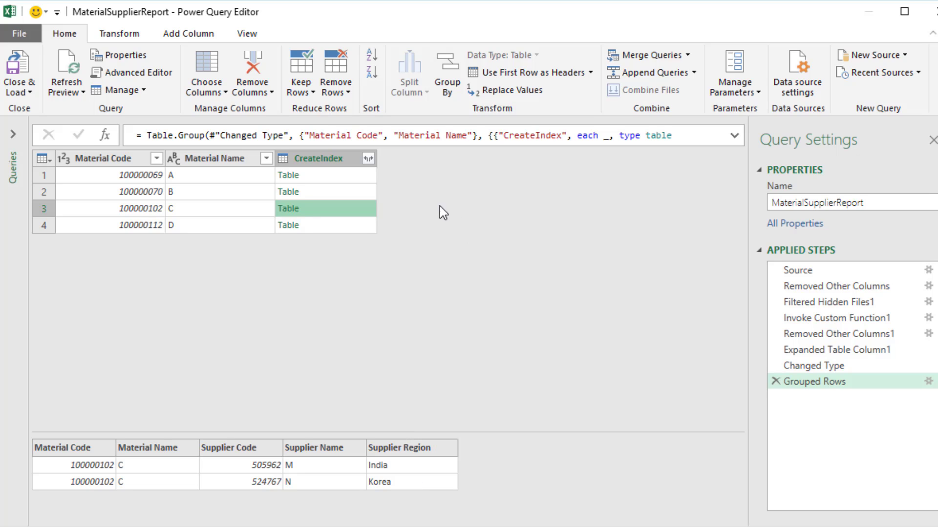
left_click(351, 191)
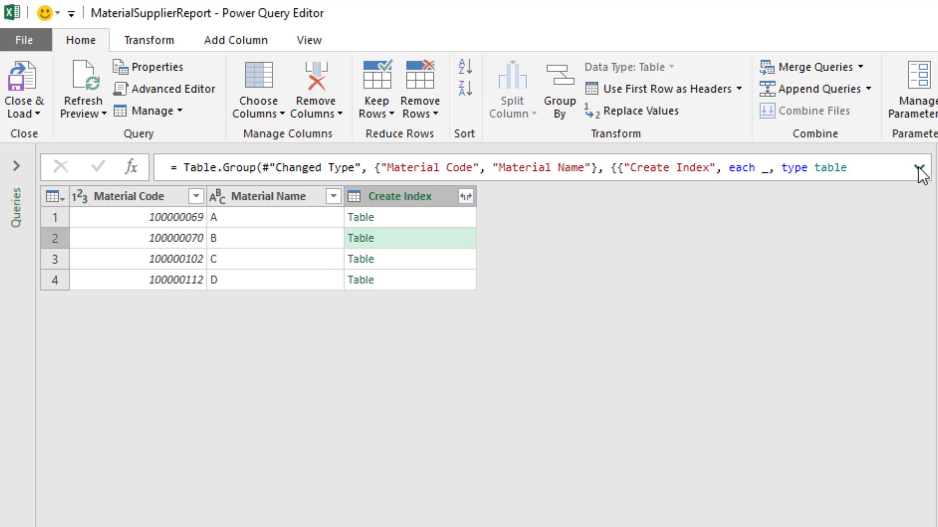
- Expand the grouping formula and remove everything after the word each, including the underscore and the table type definition
left_click(918, 169)
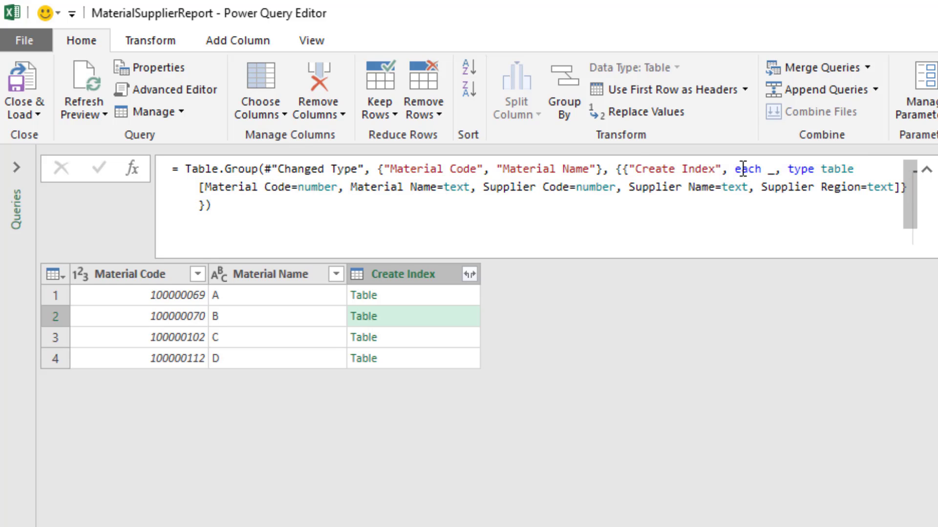
left_click_drag(768, 170, 883, 226)
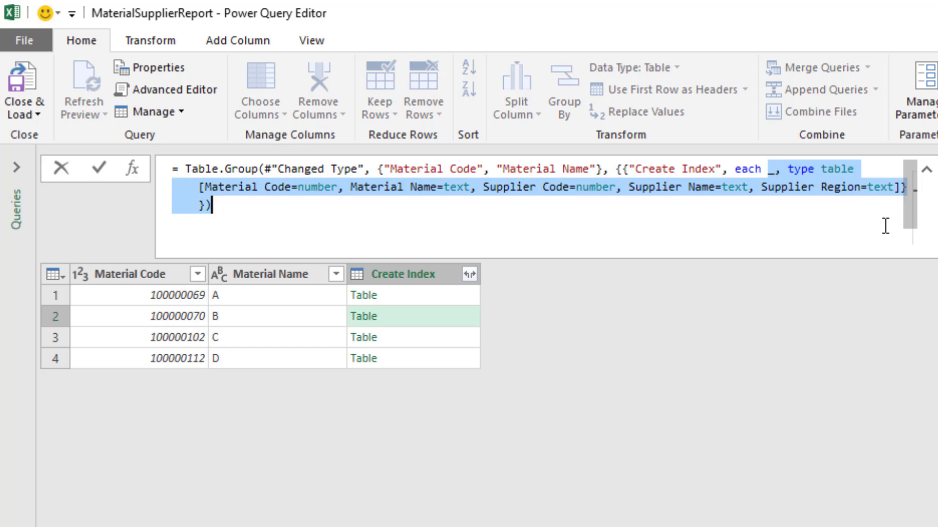
key("Delete")
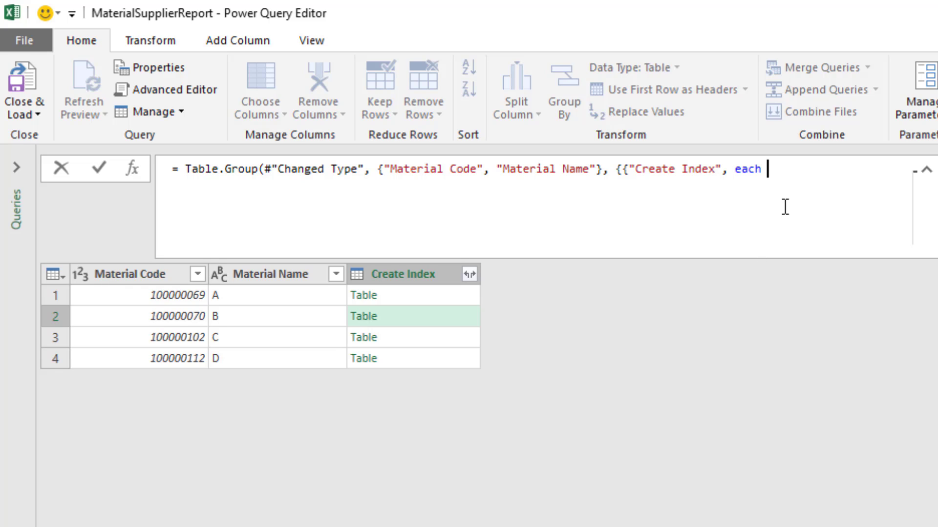
- Complete the grouping formula with Table.AddIndexColumn on each nested table, using column name Index, initial value 1 and increment 1
type("Table.A")
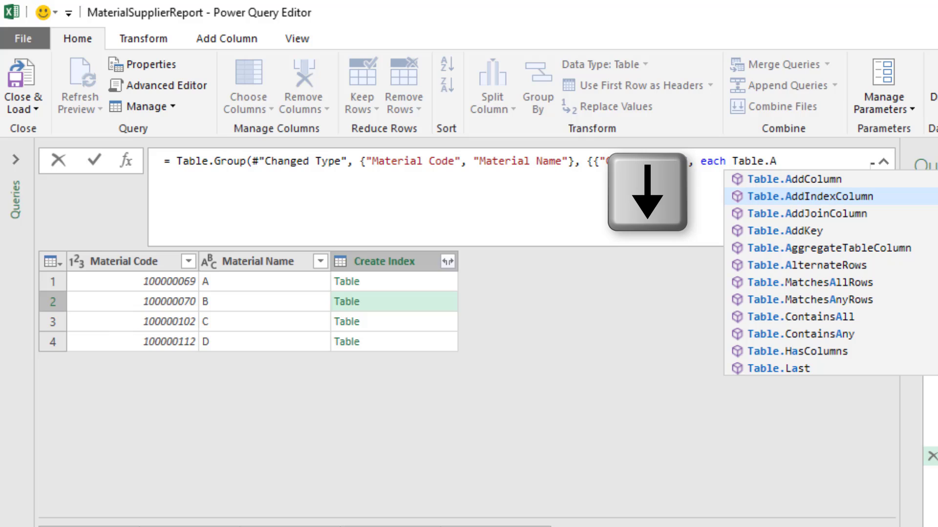
key("Tab")
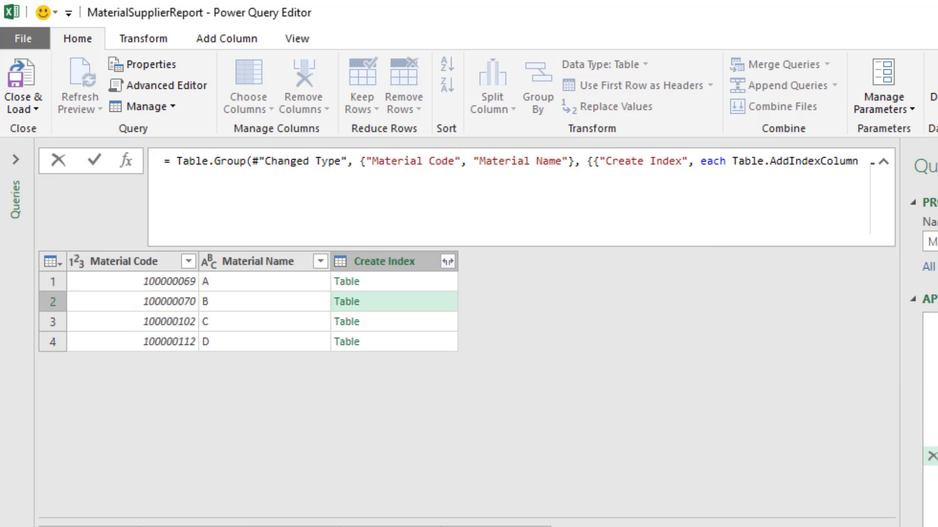
type("(_")
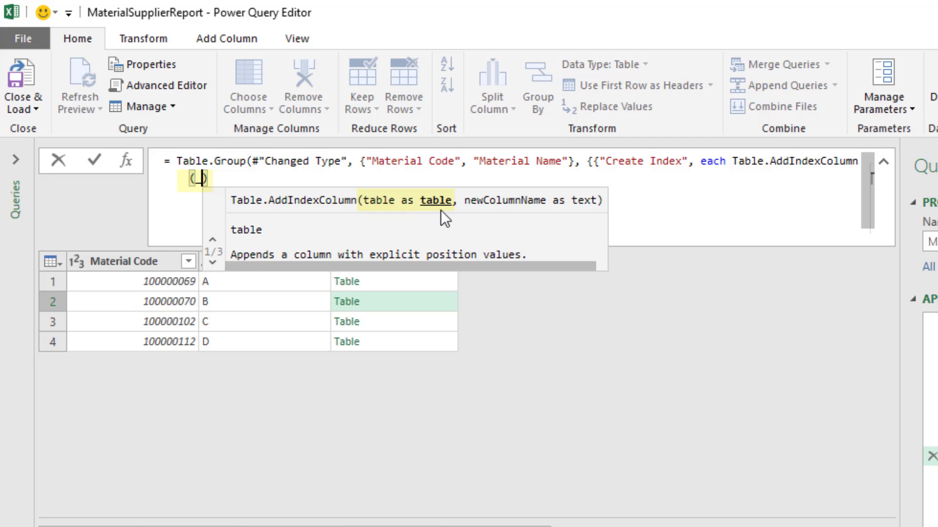
type(",")
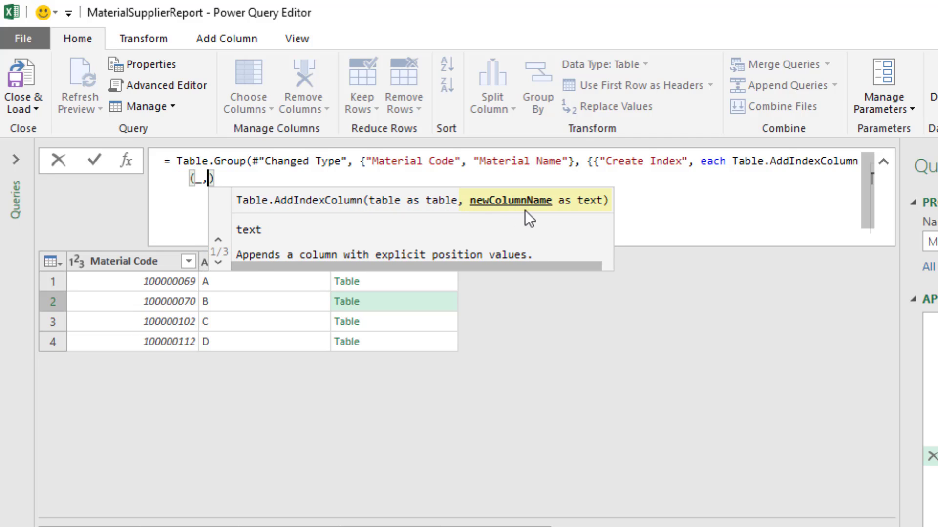
type("\"Index\",")
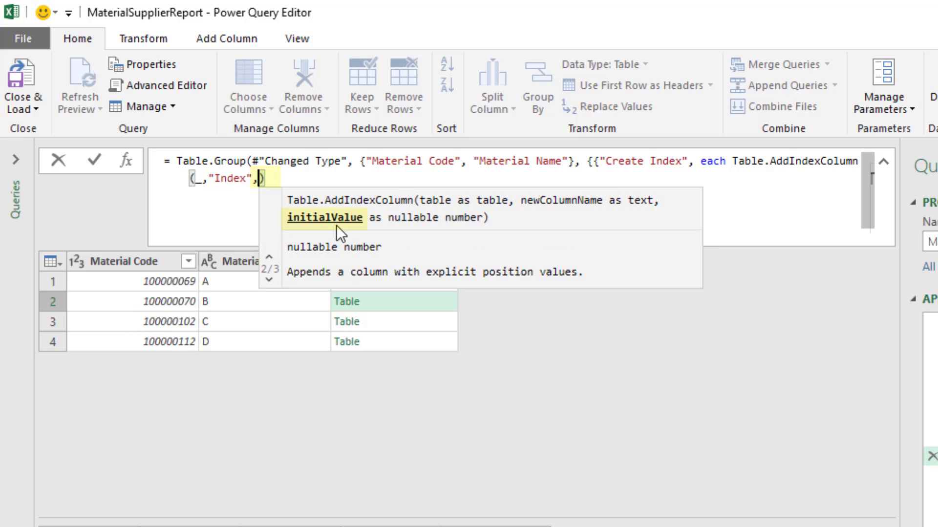
type("1")
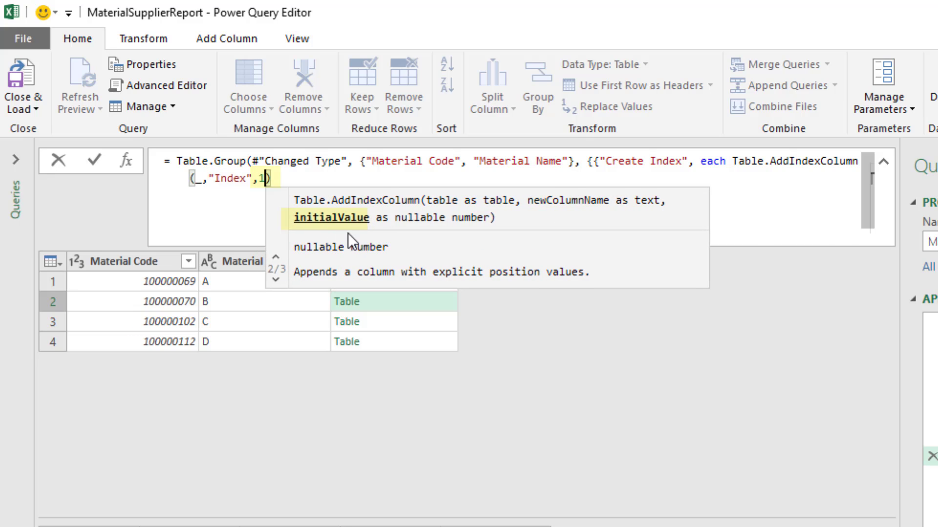
type(",")
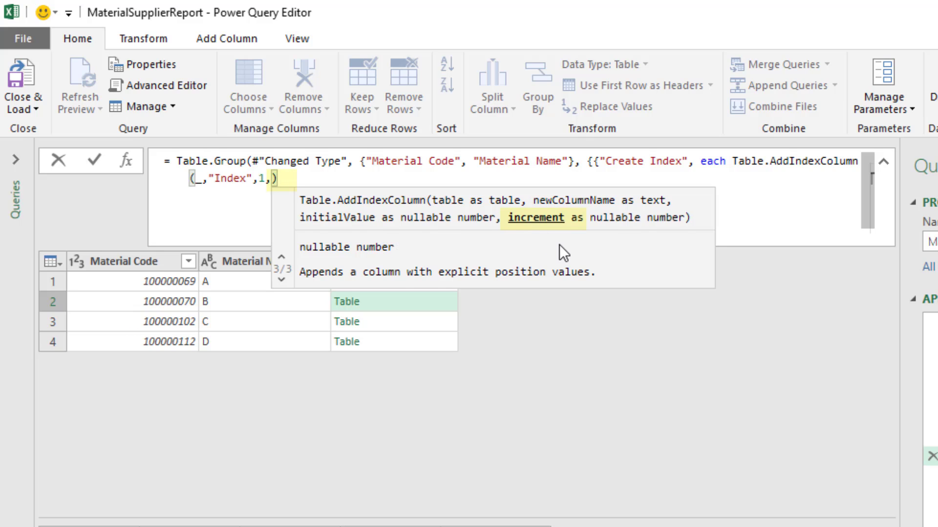
type("1")
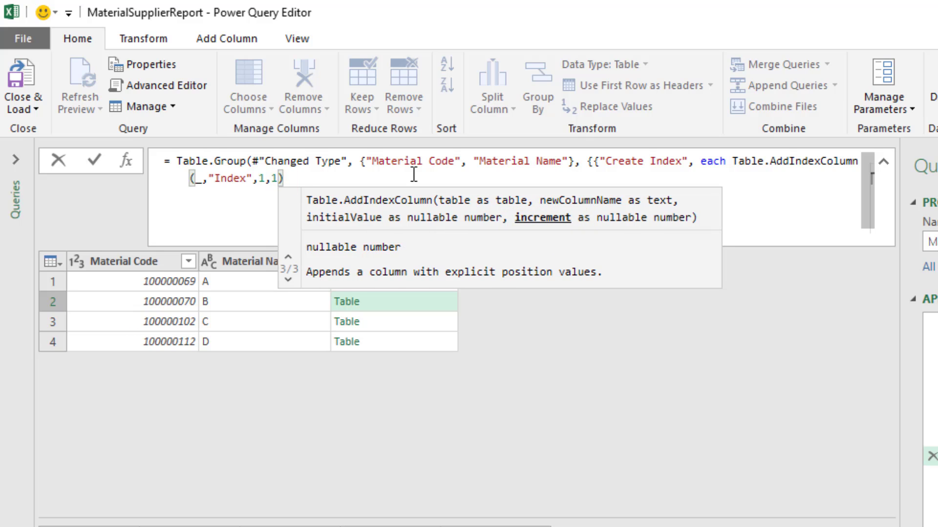
left_click(311, 179)
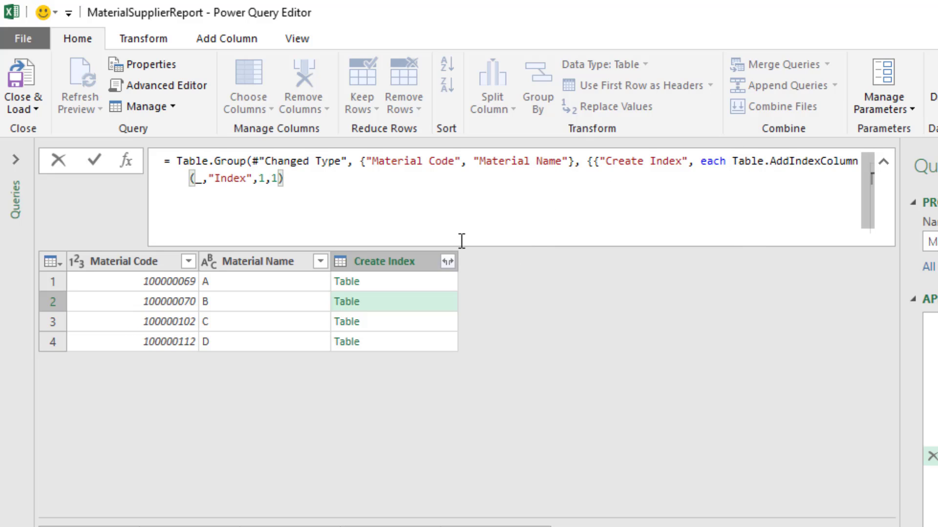
type("}}")
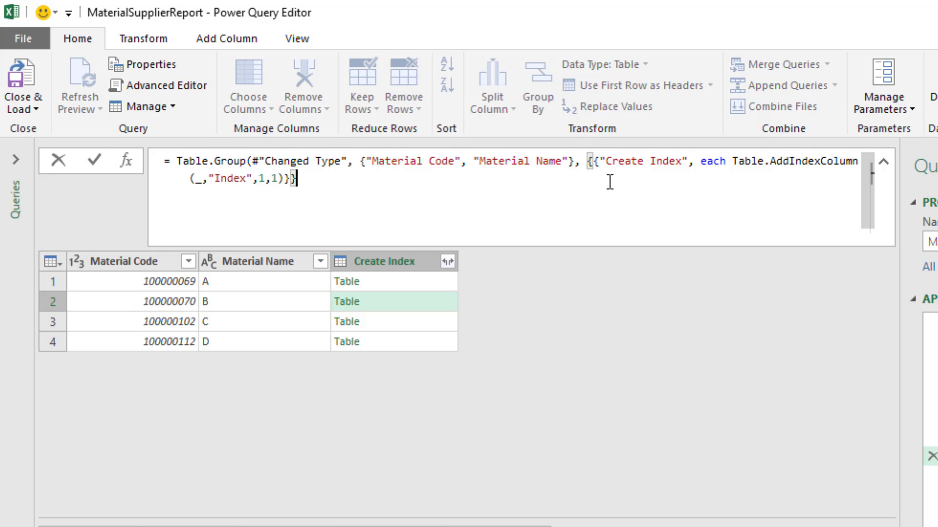
type(")")
key("Return")
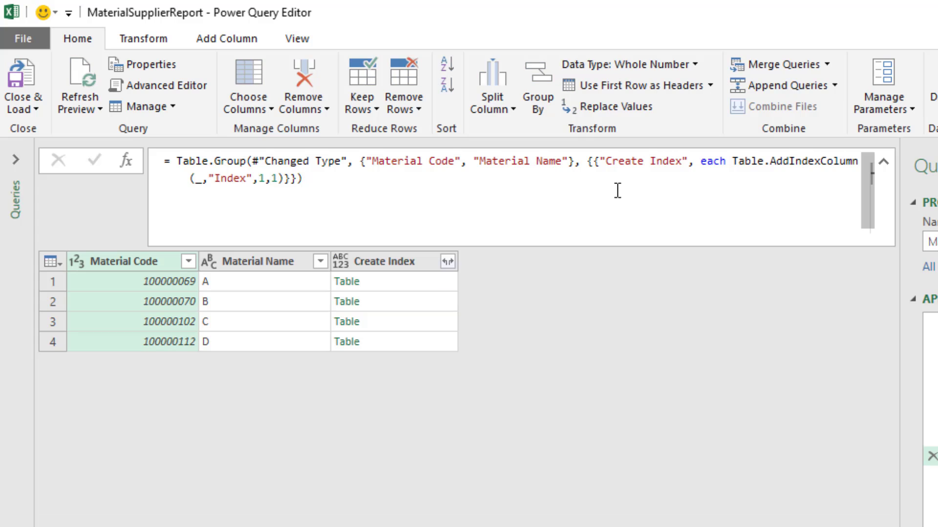
- Preview the nested tables for materials A and B and expand the Create Index column without Material Code and Material Name
left_click(415, 282)
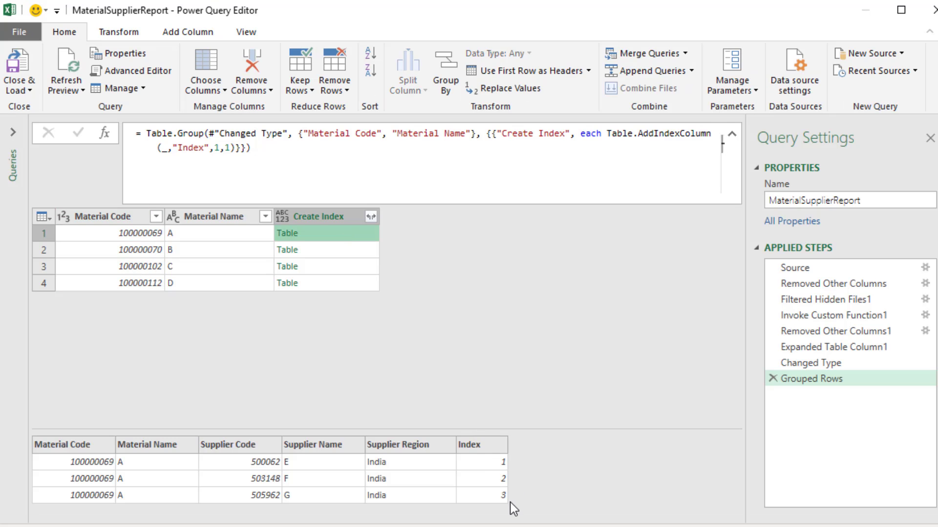
left_click(342, 252)
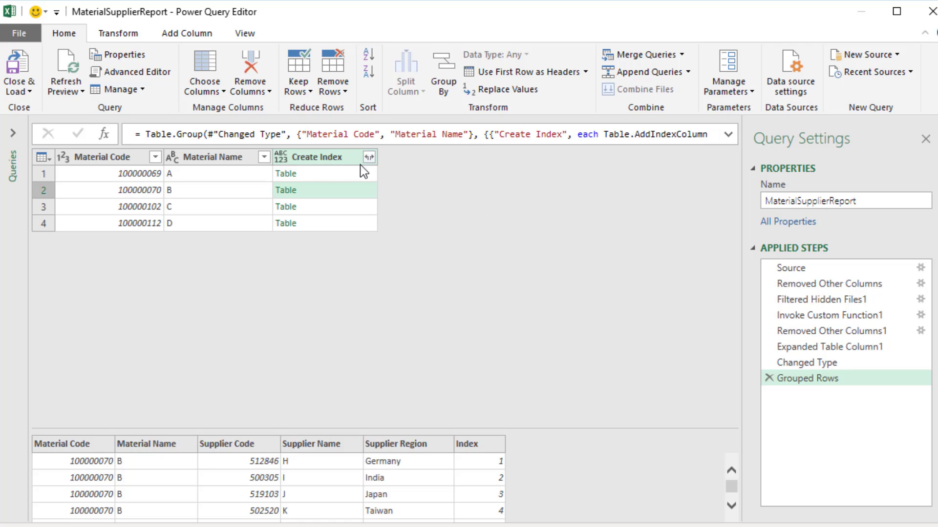
left_click(370, 158)
left_click(139, 237)
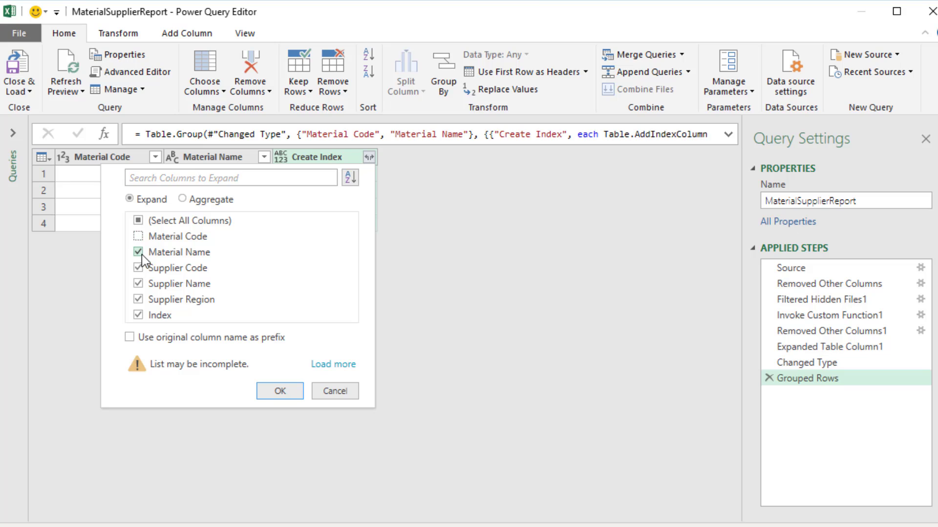
left_click(138, 252)
left_click(278, 393)
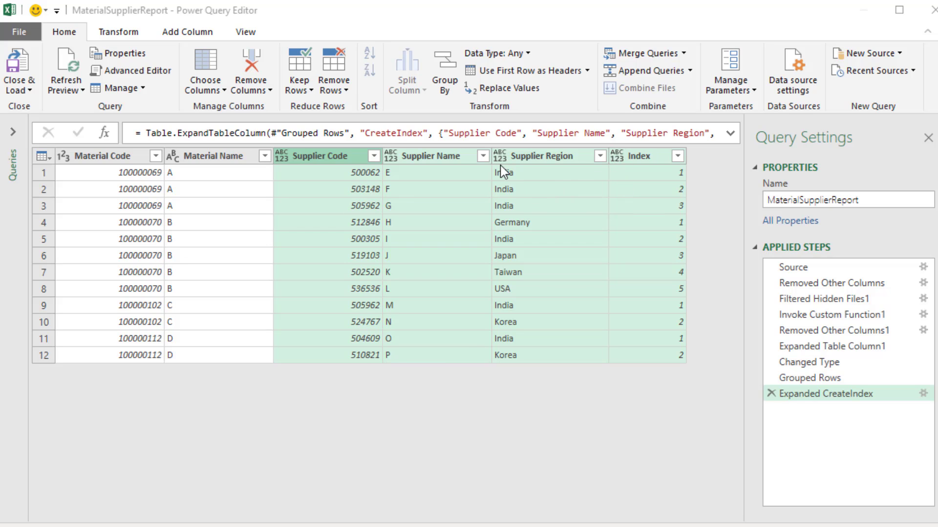
- Delete the Changed Type step that precedes Grouped Rows in the applied steps
left_click(808, 362)
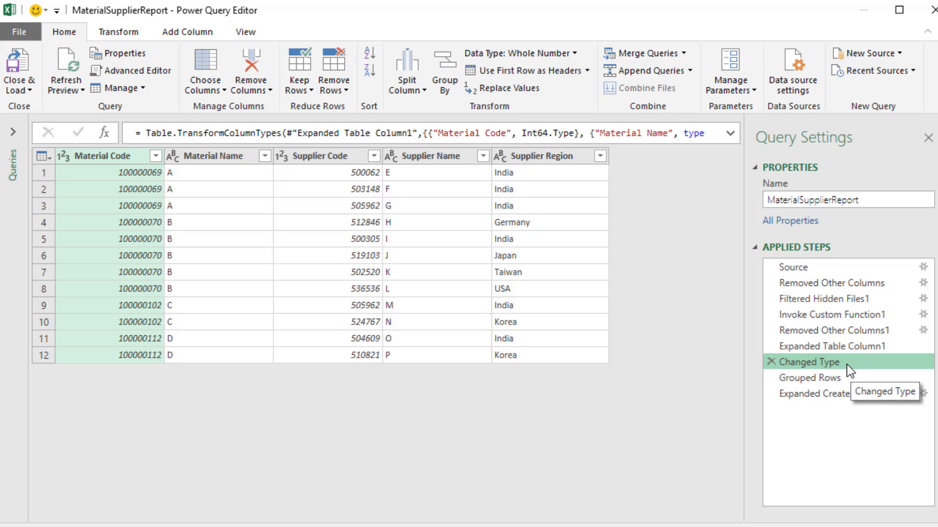
left_click(771, 365)
left_click(734, 243)
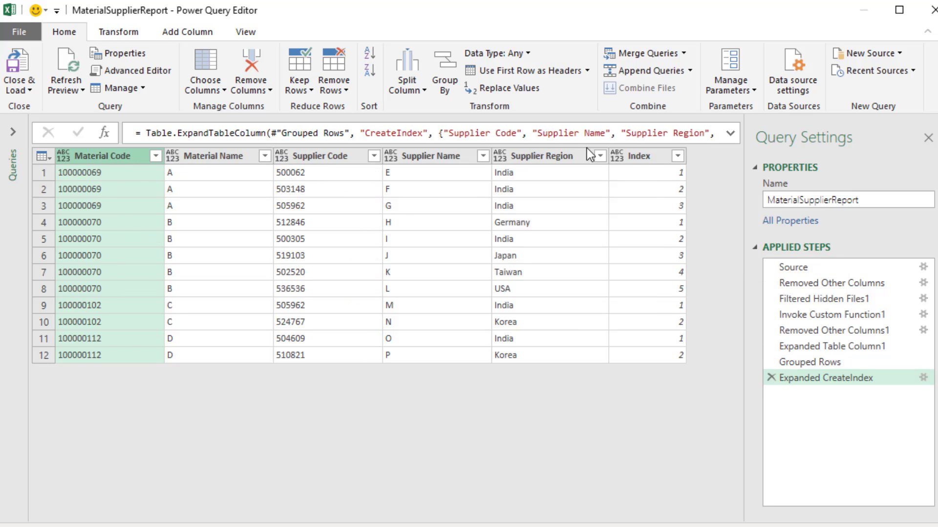
- Change the data type of all columns from Material Code through Index to Text
key("shift")
left_click(649, 160, "shift")
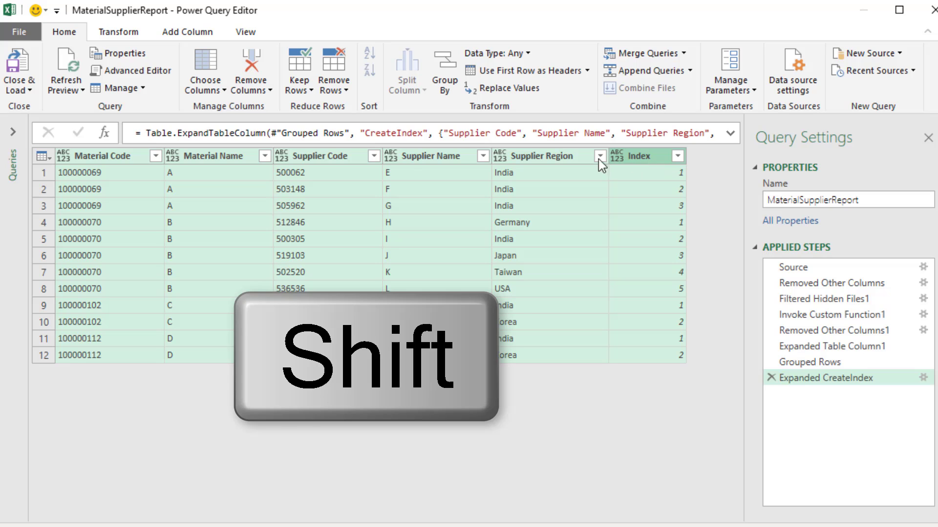
right_click(412, 159)
mouse_move(516, 329)
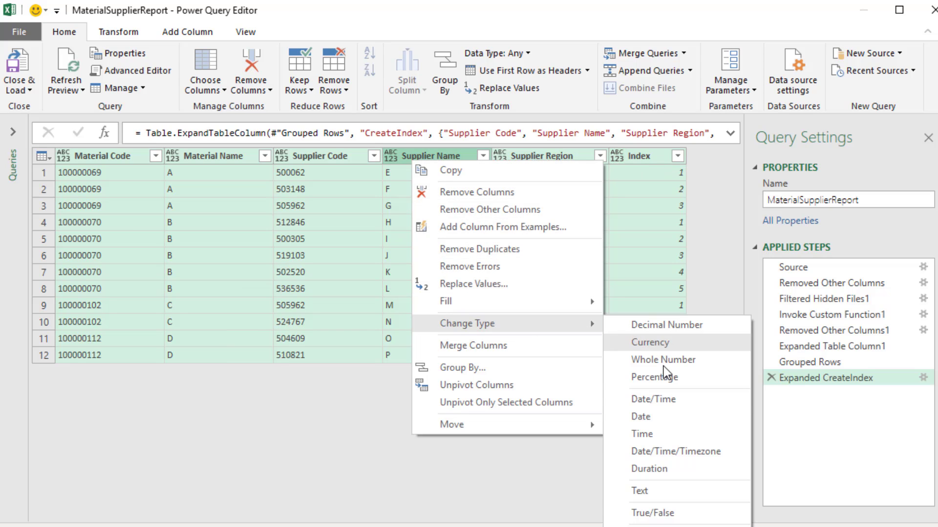
left_click(663, 494)
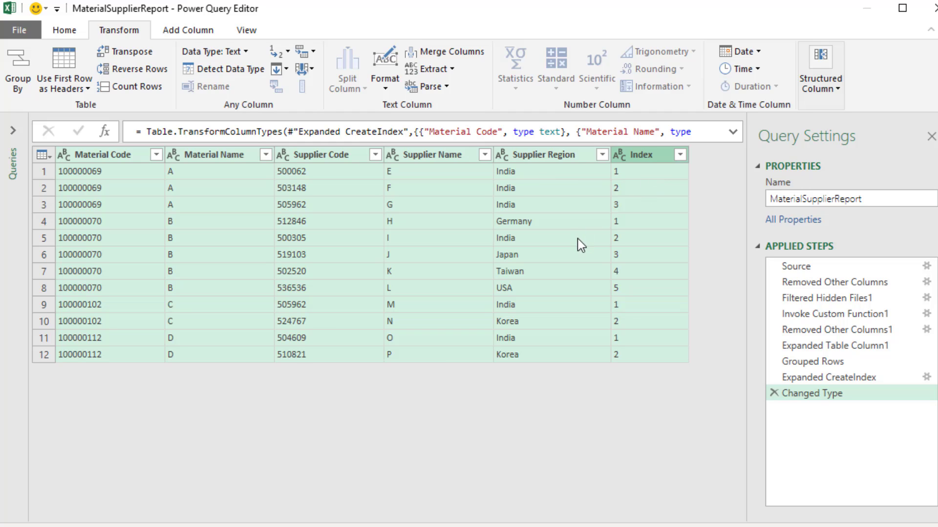
- Merge the Index, Supplier Code, Supplier Name and Supplier Region columns, in that order, with a Comma separator
left_click(650, 156)
key("ctrl")
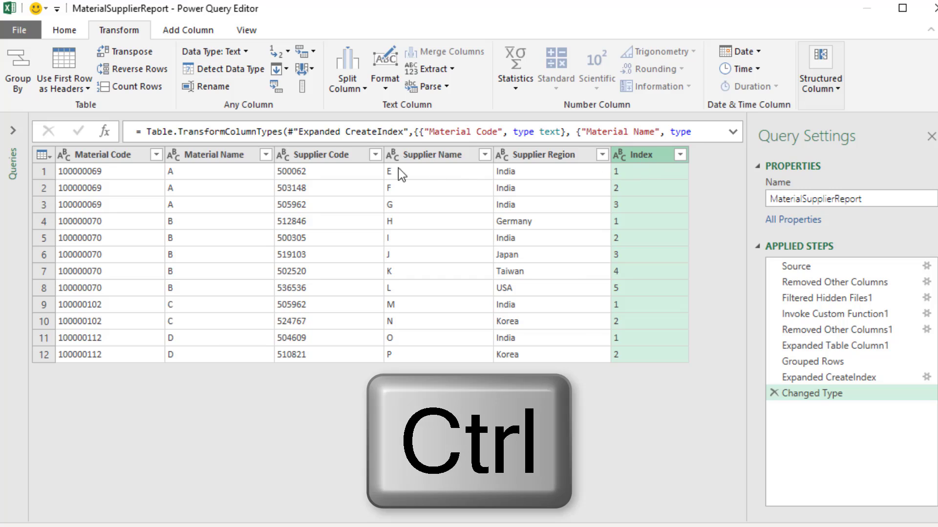
left_click(319, 159, "ctrl")
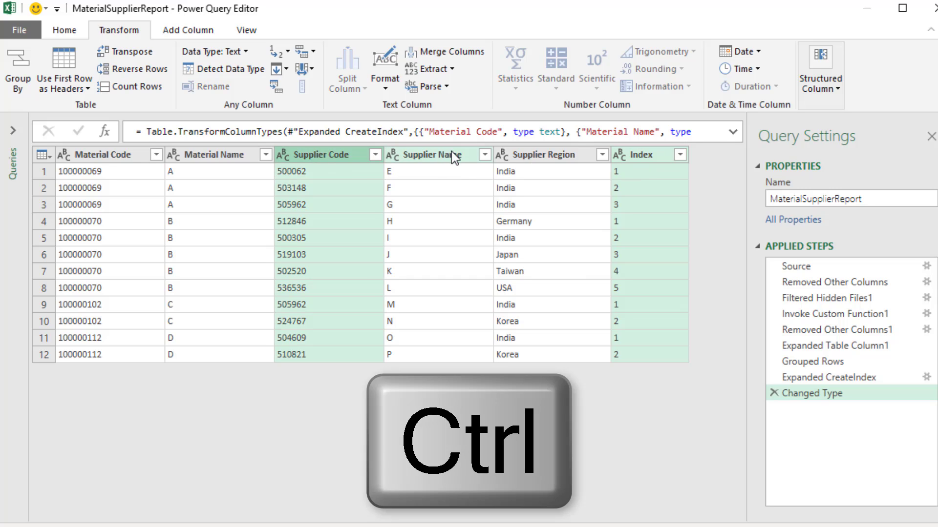
left_click(450, 155, "ctrl")
left_click(550, 155, "ctrl")
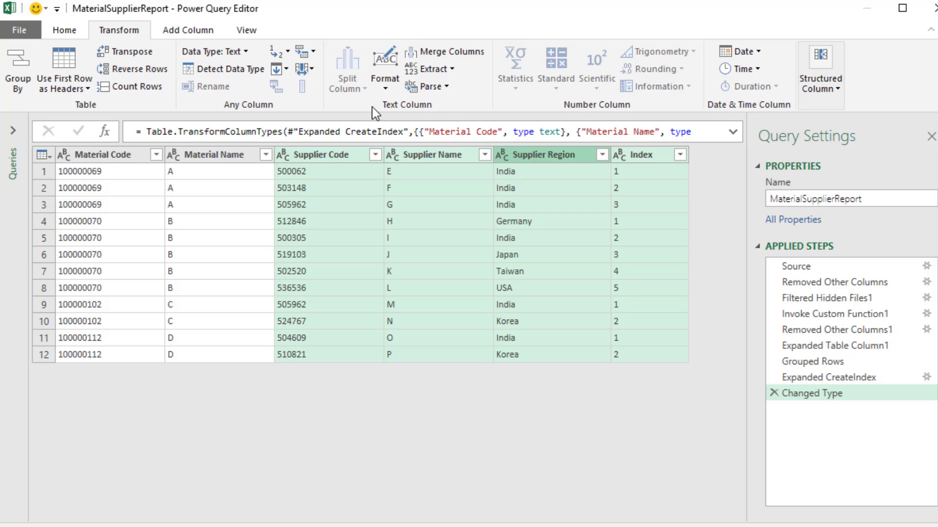
left_click(453, 57)
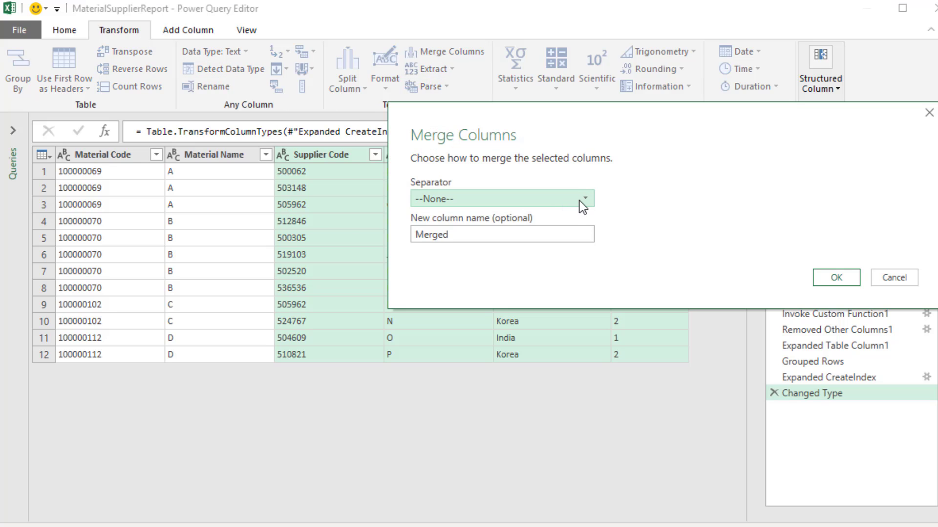
left_click(579, 200)
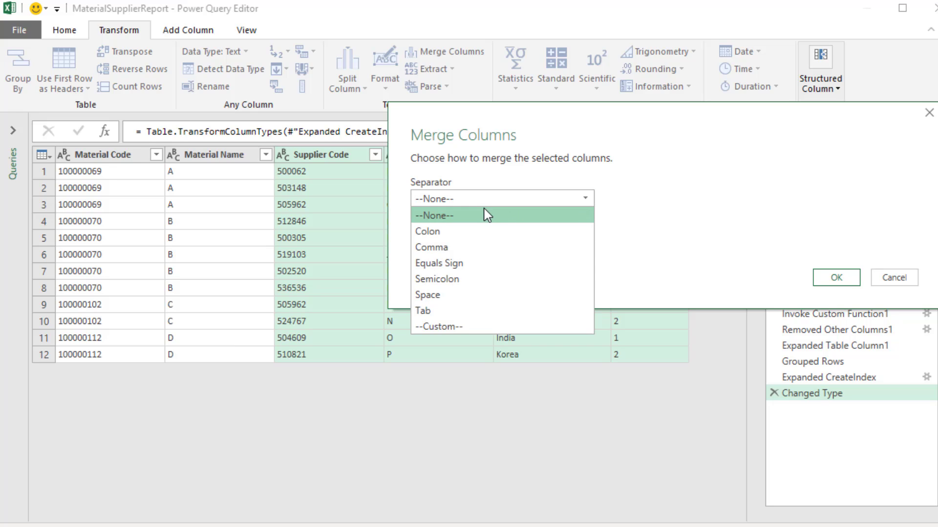
left_click(467, 247)
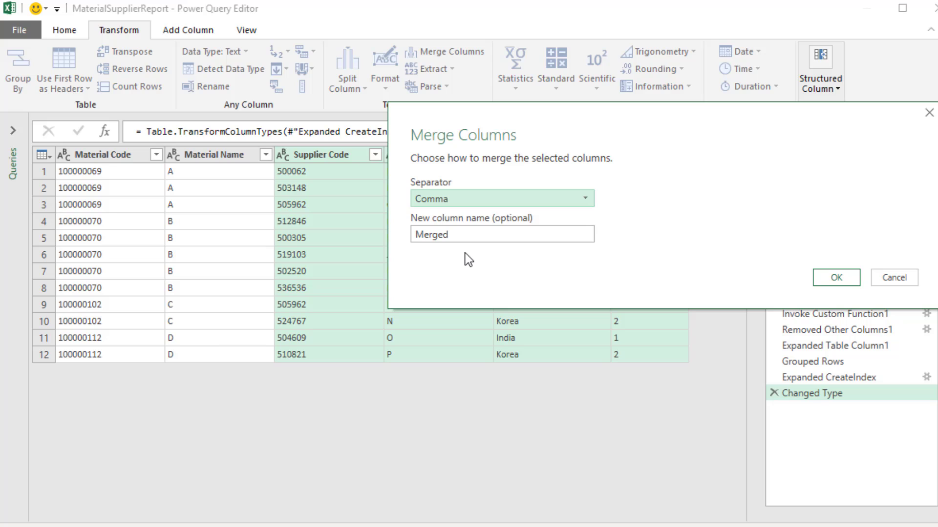
left_click(833, 278)
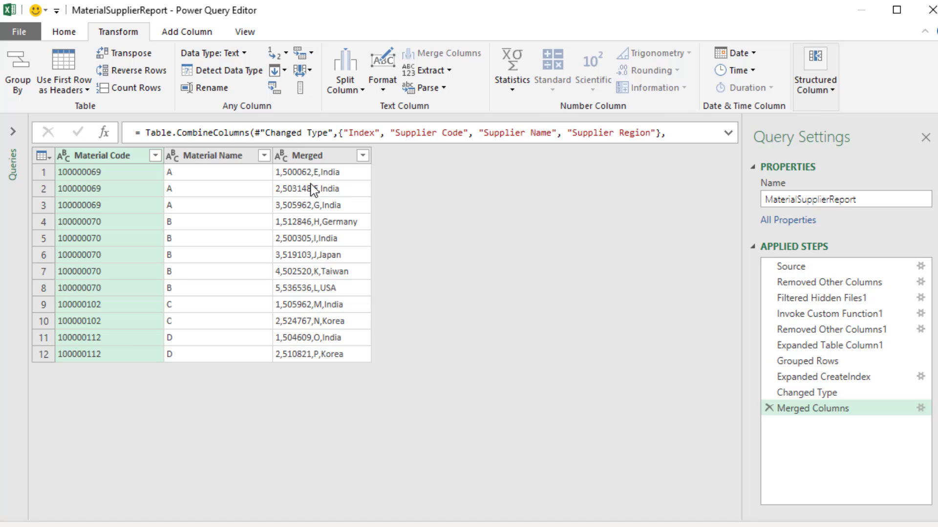
- In the merge formula, replace the comma delimiter with the list {" : "," | "," \ "}
left_click(728, 135)
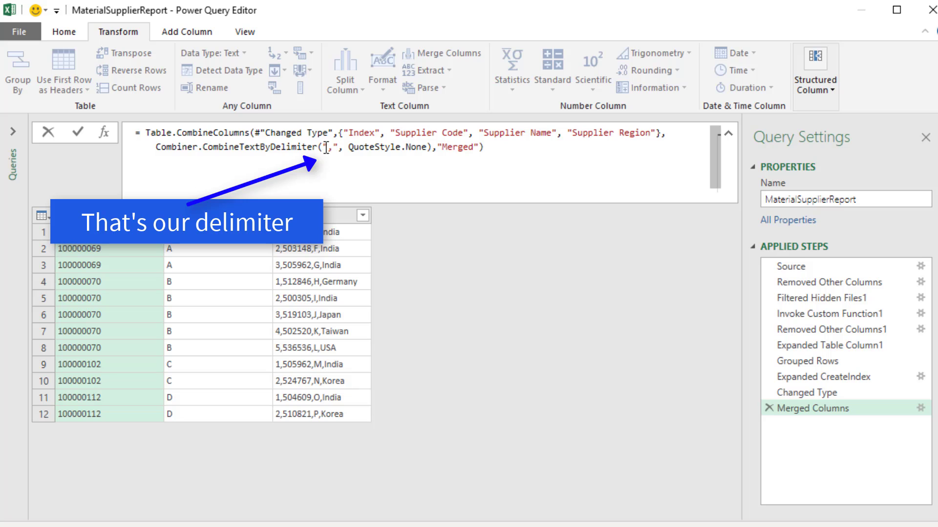
left_click_drag(327, 147, 339, 148)
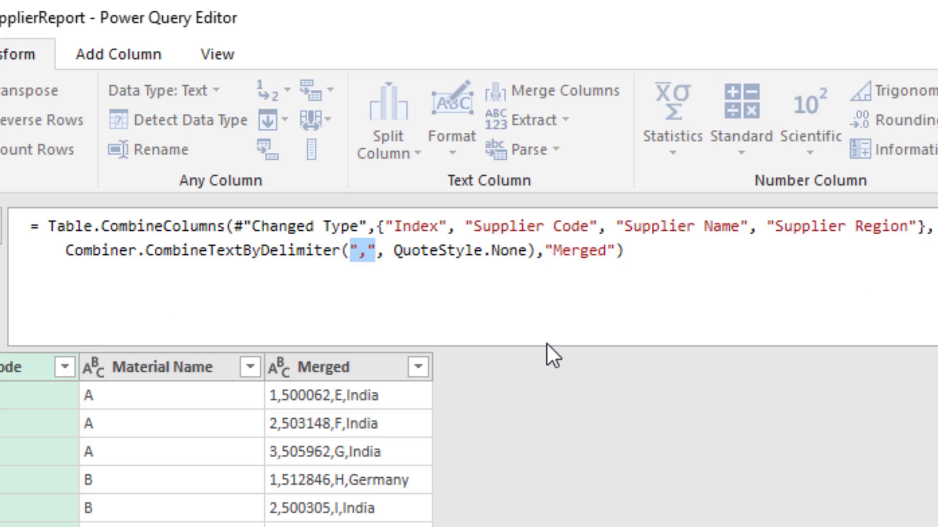
type("{")
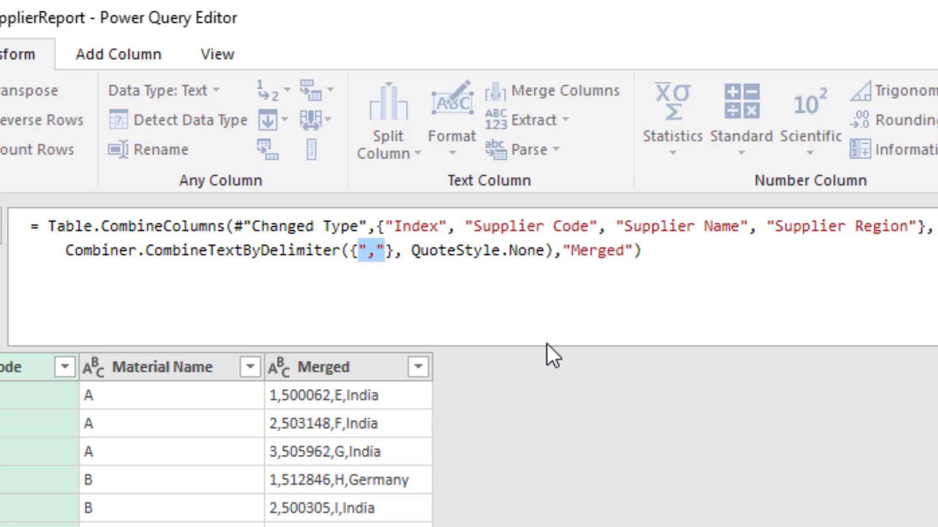
type("\" : \"")
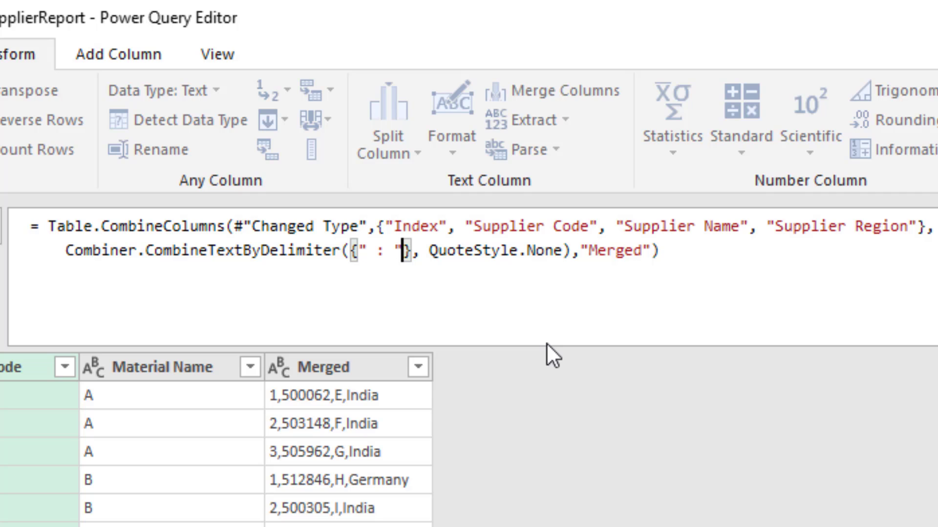
type(",\" \"| \",\" \\ ")
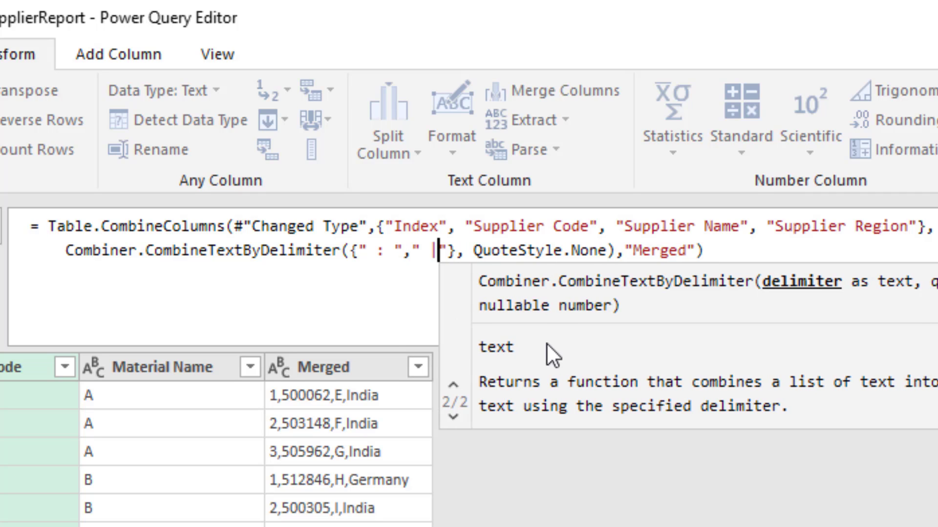
type("\"")
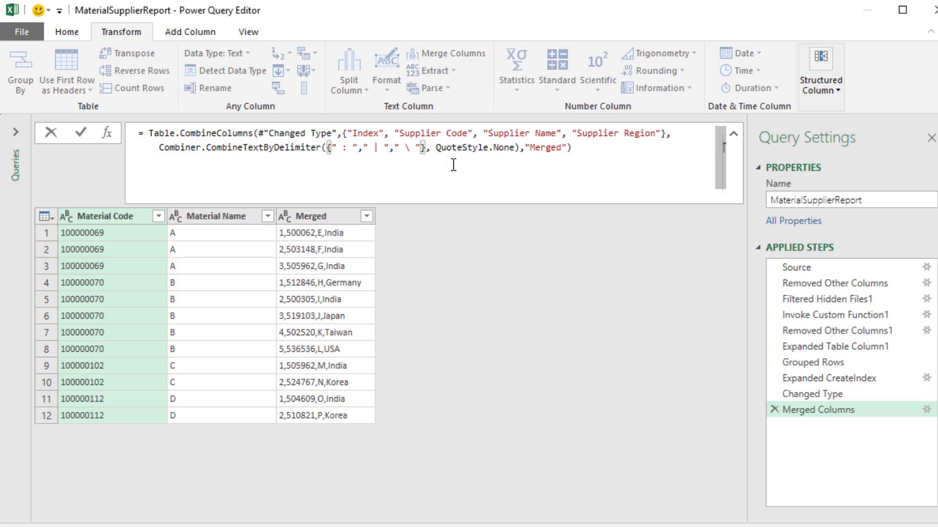
key("Return")
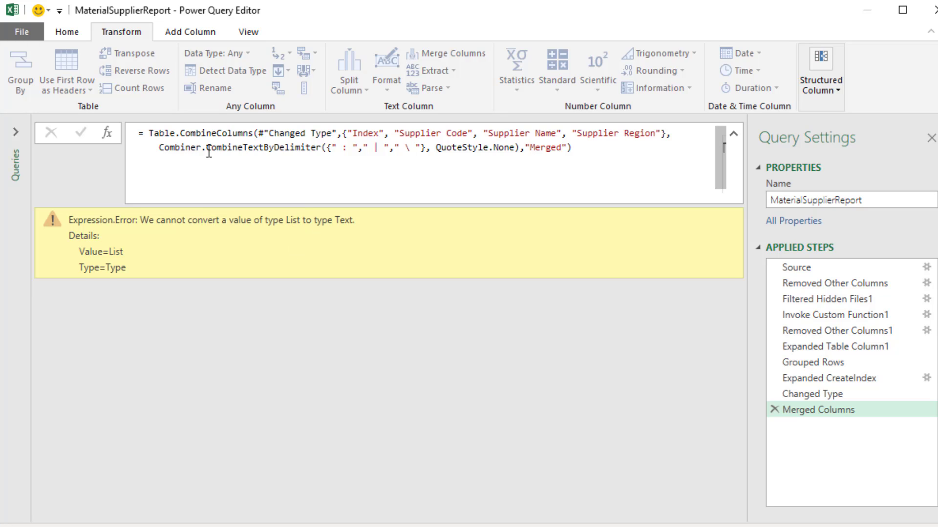
- Look up CombineTextByDelimiter on Google in the browser, open its Microsoft Docs page and check the Combiner.CombineTextByEachDelimiter reference
left_click_drag(206, 148, 322, 147)
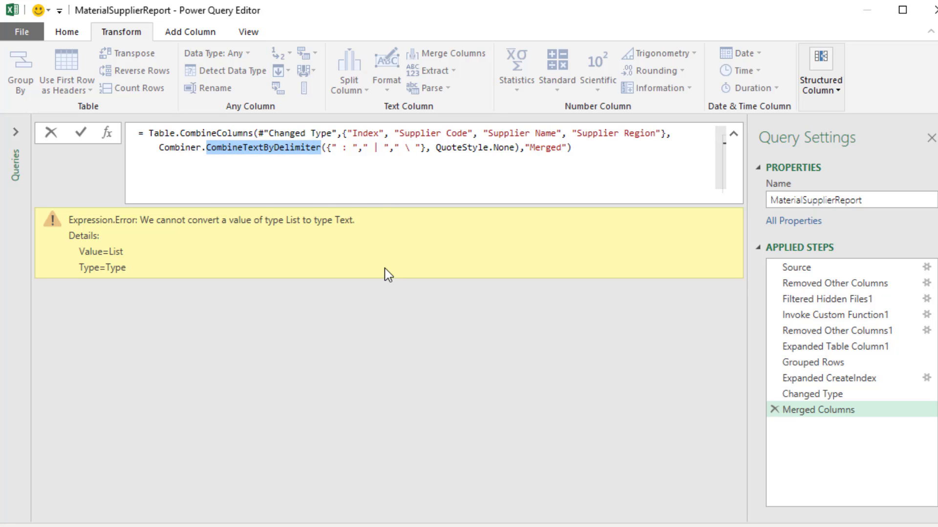
key("ctrl+c")
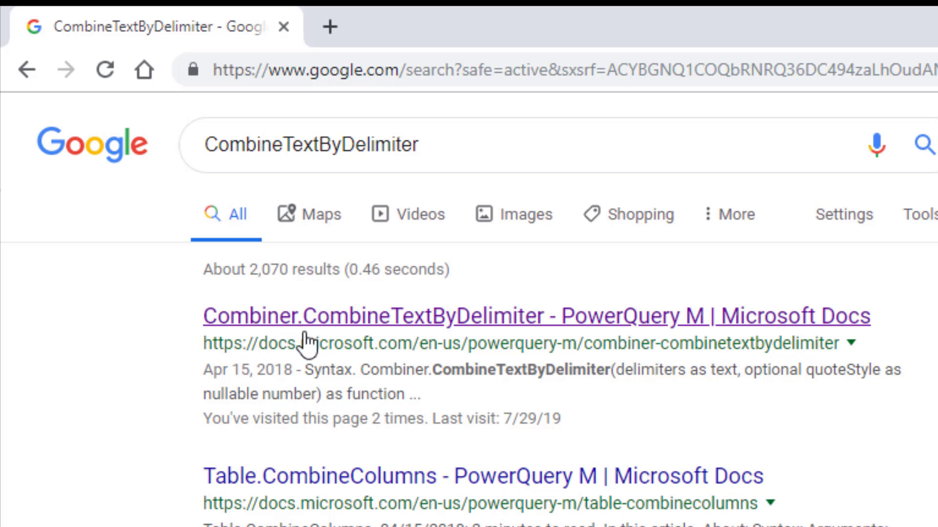
left_click(406, 339)
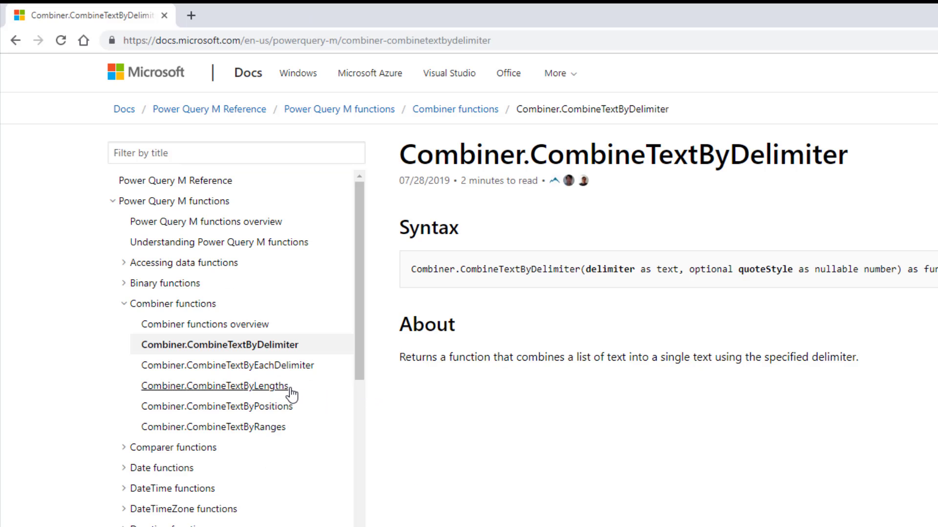
left_click(263, 372)
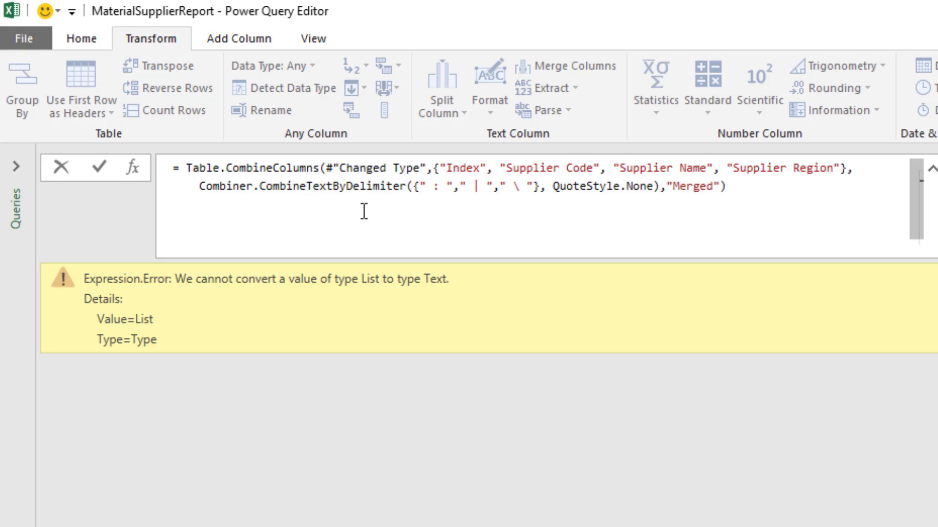
- Change the combiner function in the merge formula to Combiner.CombineTextByEachDelimiter
left_click(348, 203)
type("Each")
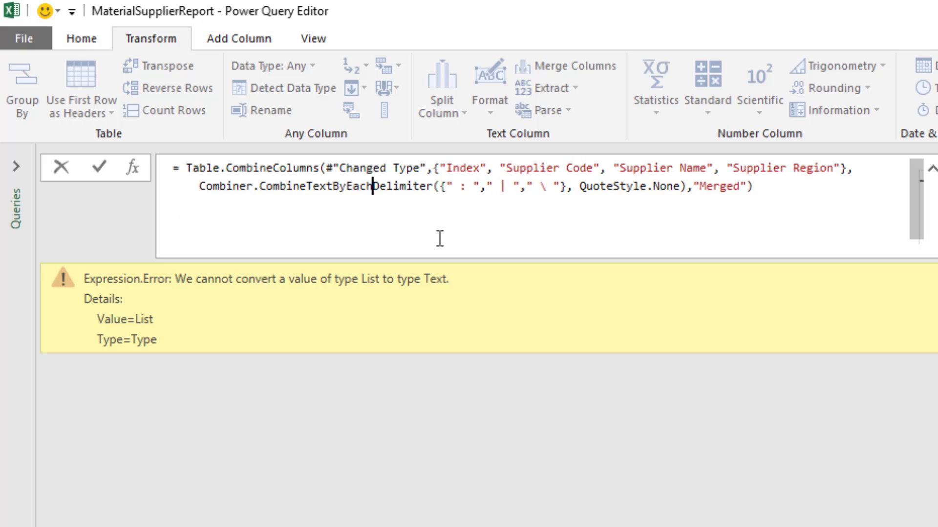
key("Return")
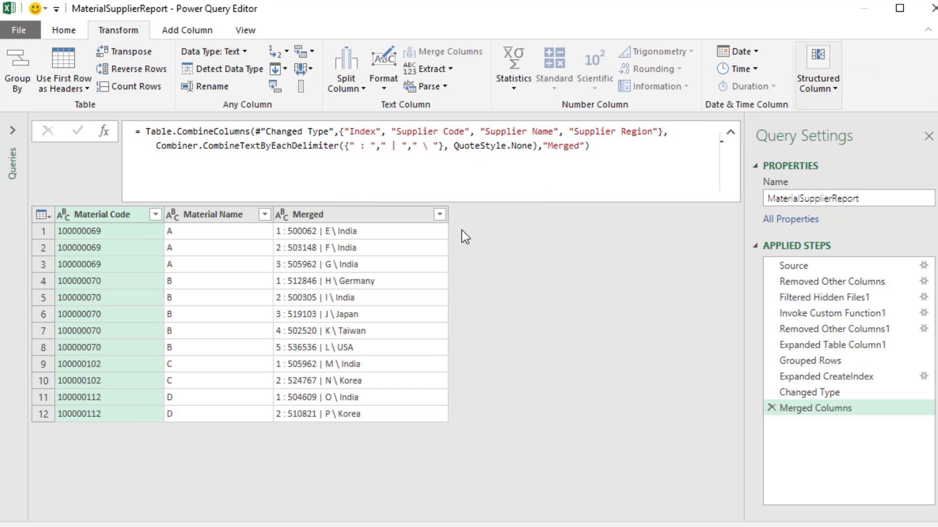
- Change the last delimiter in the merge formula from a backslash to a pipe, keeping the surrounding spaces
left_click(294, 274)
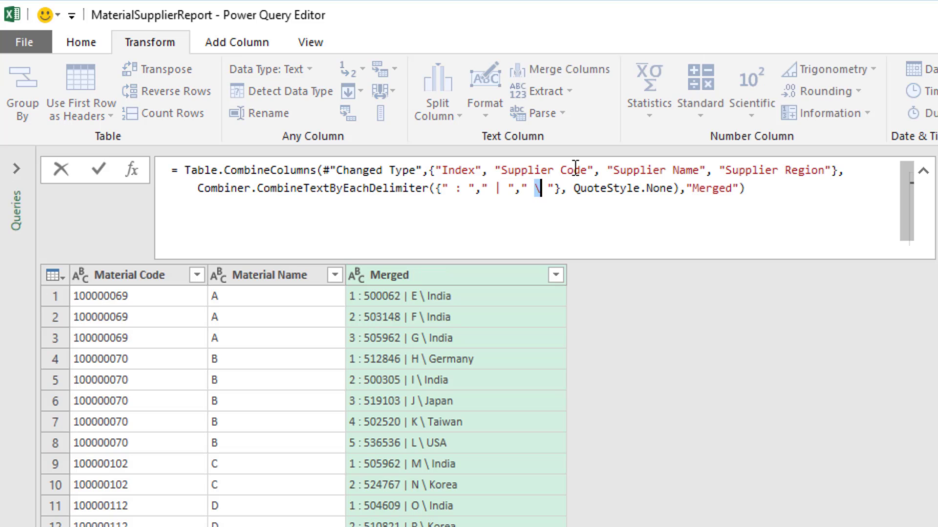
type("|")
key("Return")
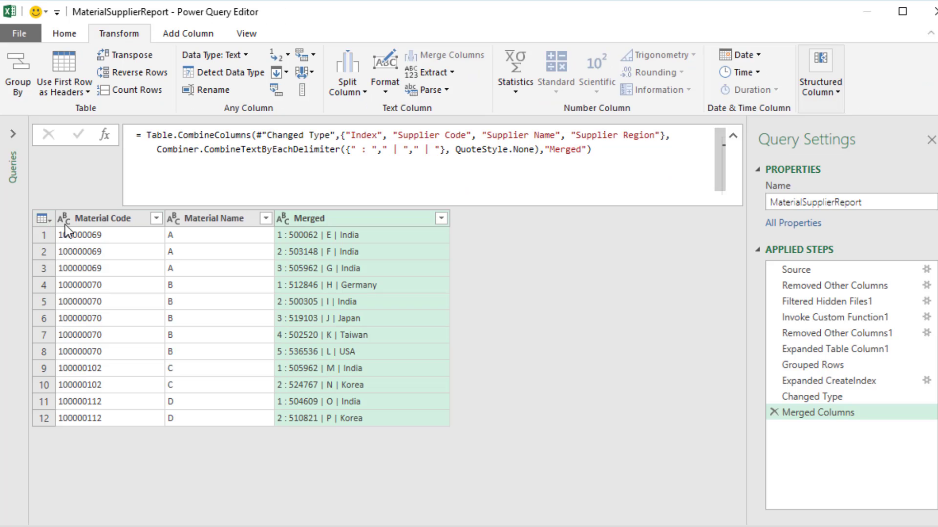
- Group by Material Code and Material Name with an All Rows column named Supplier Information, and preview material B's nested table
left_click(114, 272)
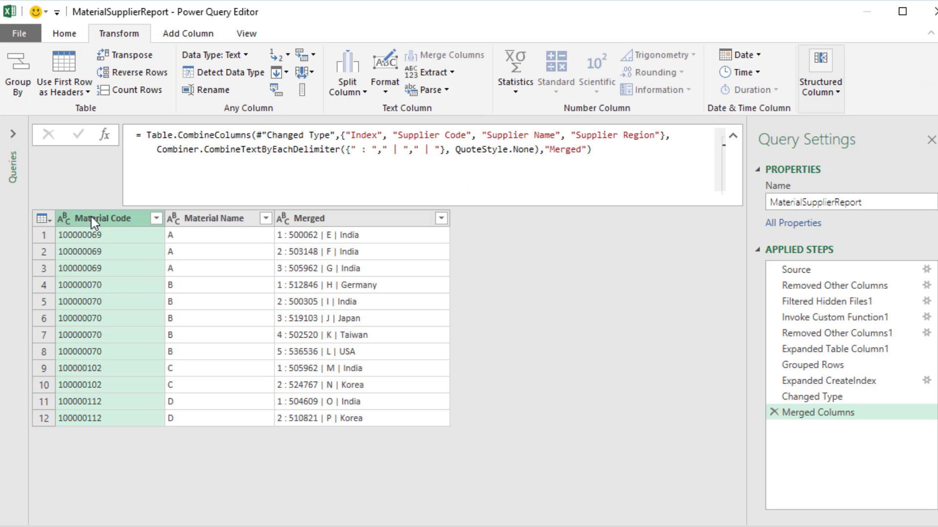
left_click(212, 219, "ctrl")
right_click(212, 219)
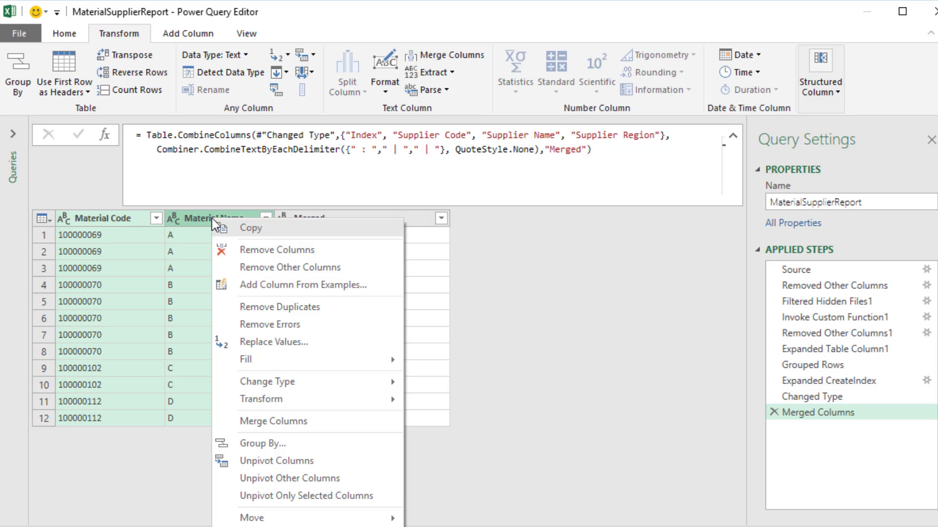
left_click(288, 445)
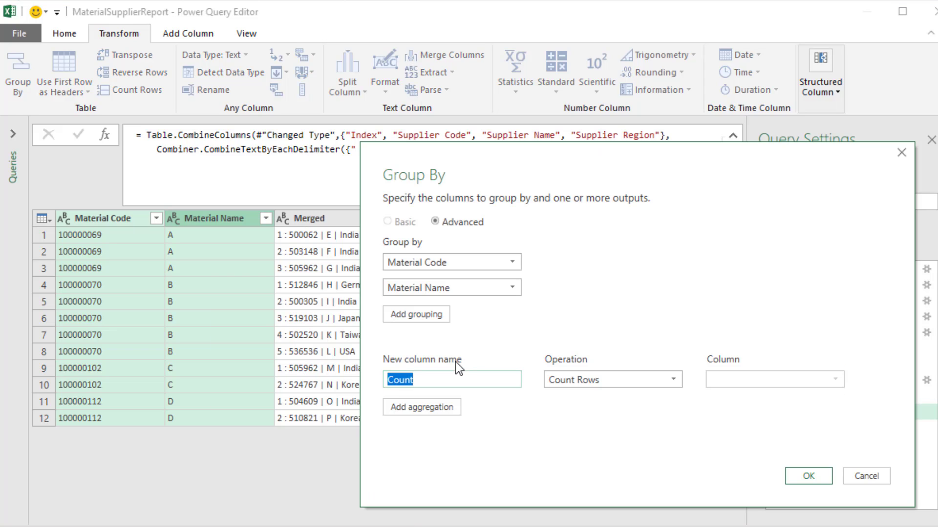
type("Supplier Information")
left_click(676, 377)
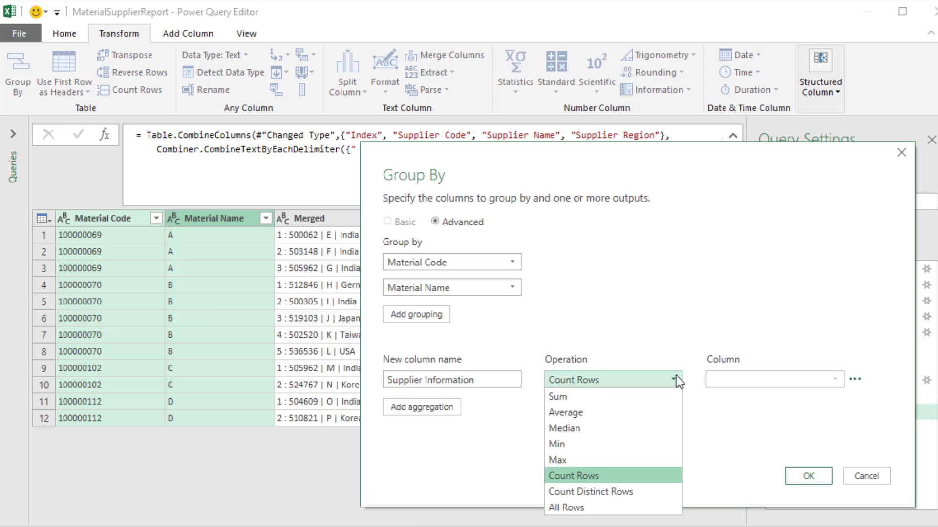
left_click(609, 508)
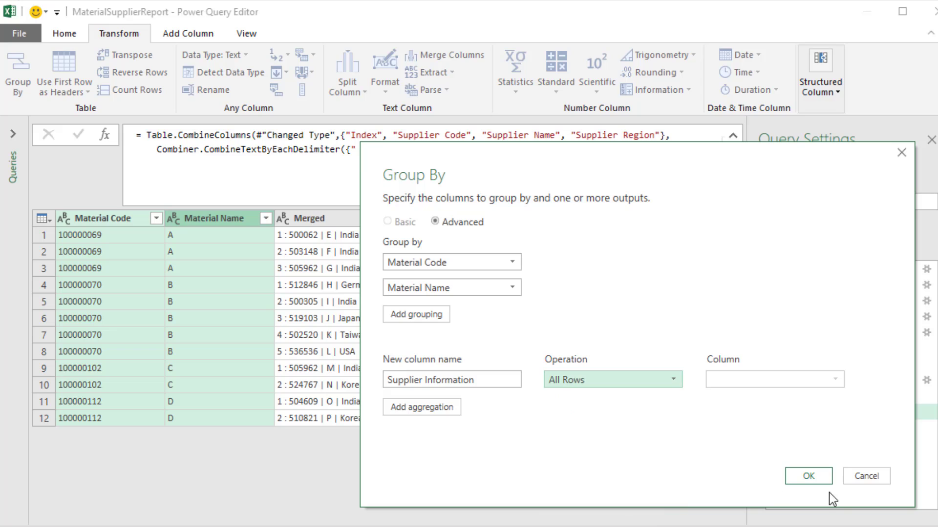
left_click(808, 476)
left_click(340, 253)
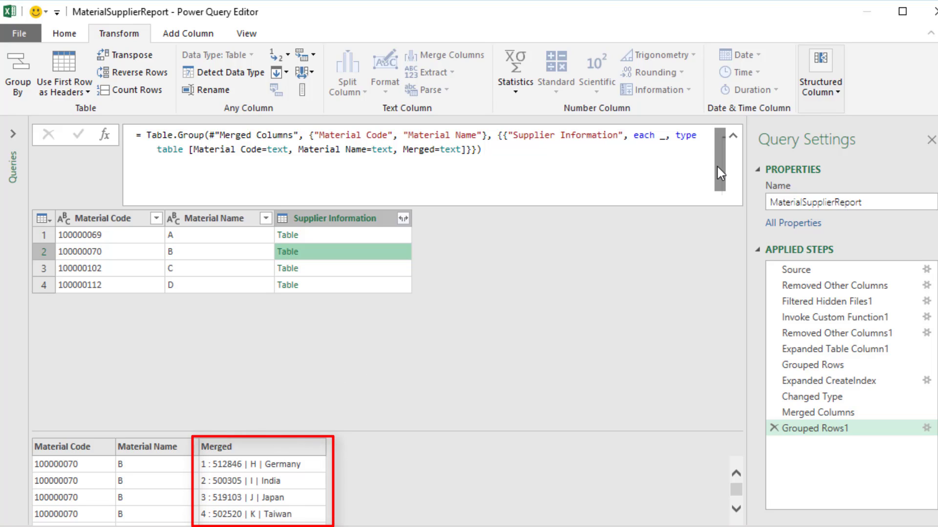
- Change the Supplier Information aggregation in the grouping formula to each [Merged], without the table type, and preview material A's list
left_click_drag(661, 139, 683, 172)
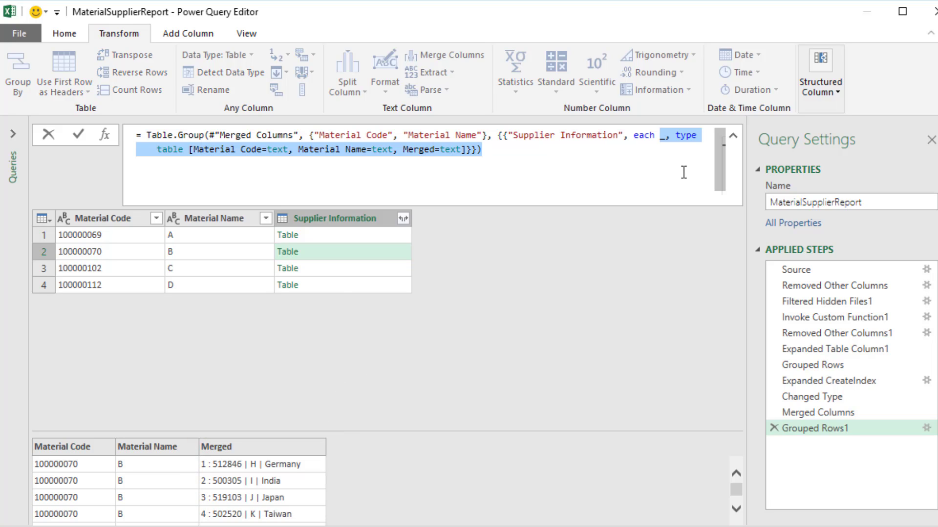
key("BackSpace")
type("[Merged")
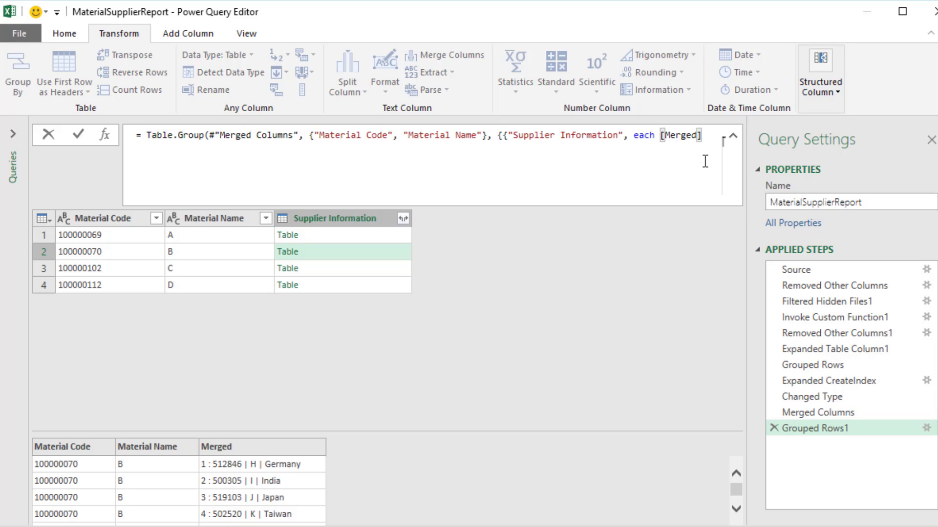
type("]}})")
key("Return")
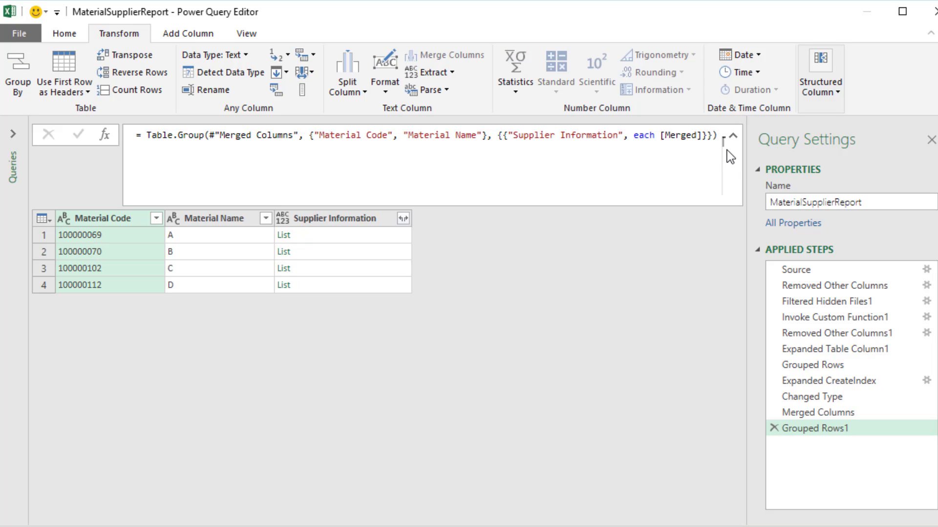
left_click(339, 237)
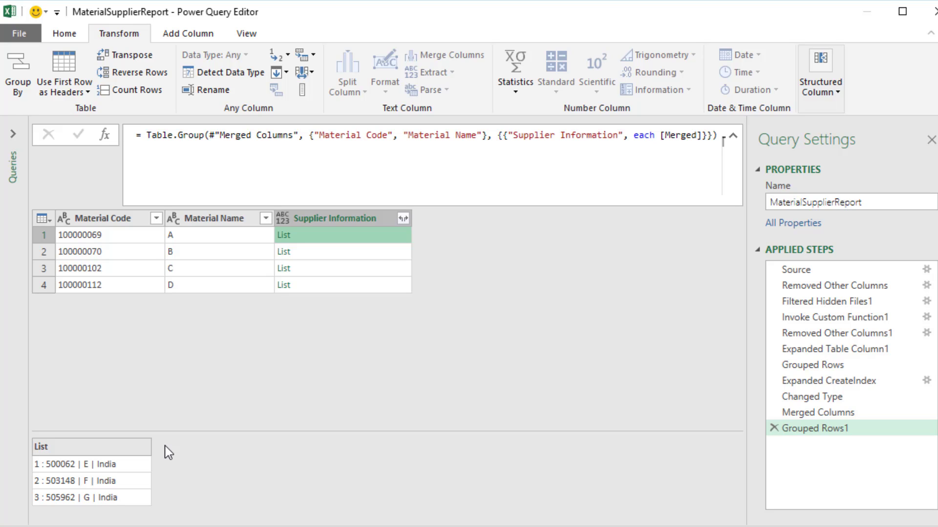
- Change the Supplier Information aggregation to List.Transform([Merged],Text.From) and select material B's list
left_click(661, 136)
type("List ")
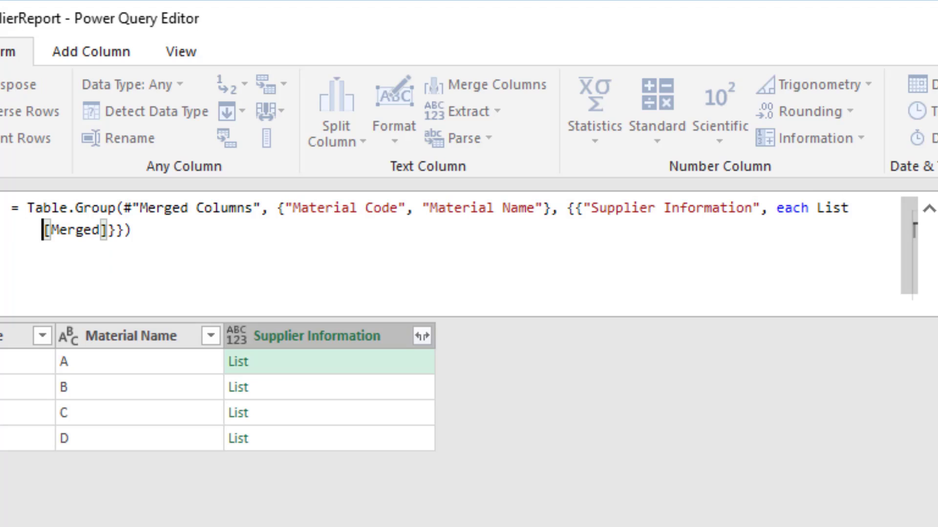
type(".Transform")
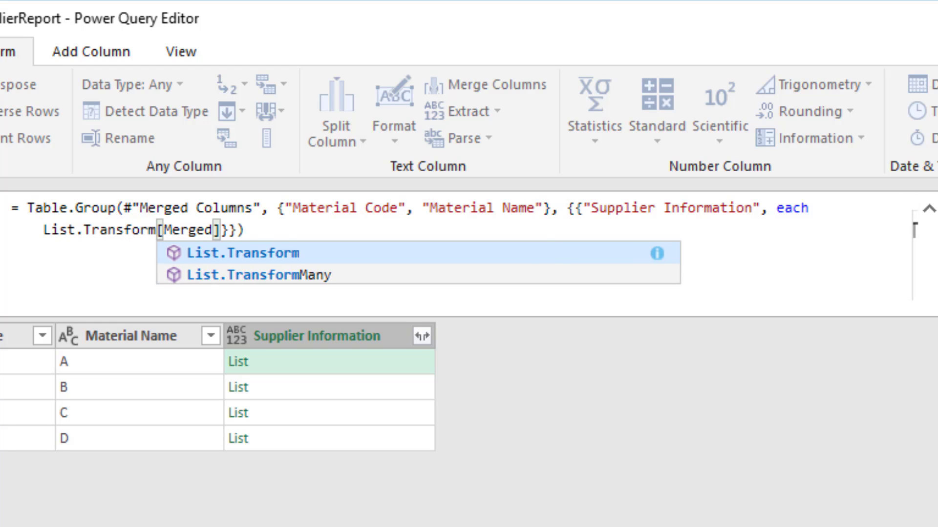
type("(")
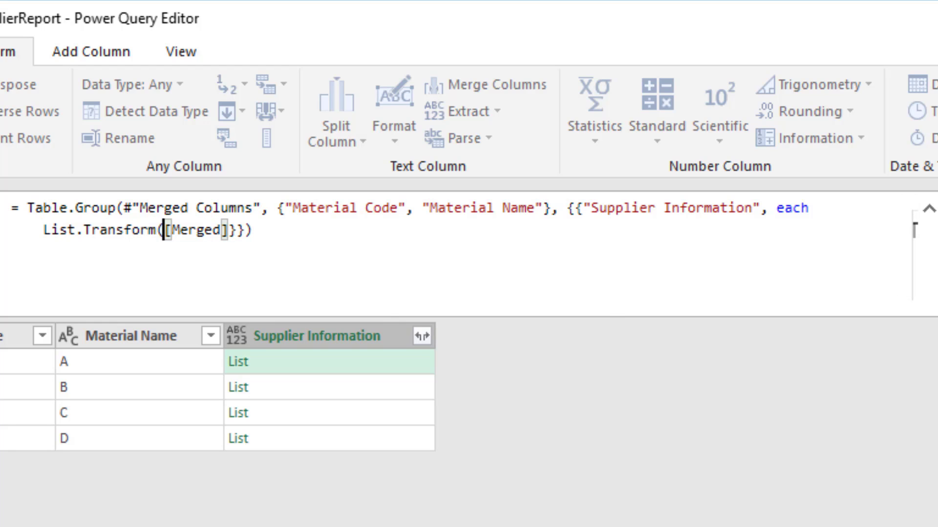
left_click(230, 229)
type(",")
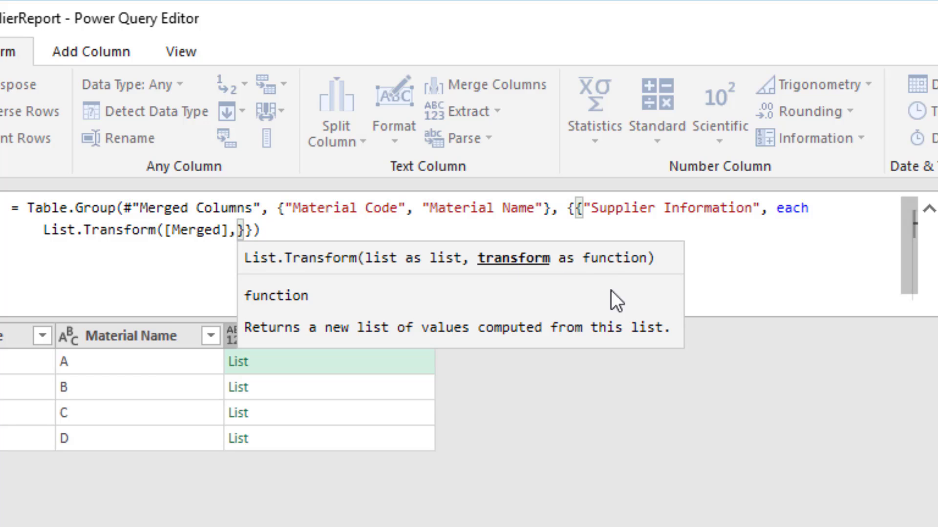
type("Text.")
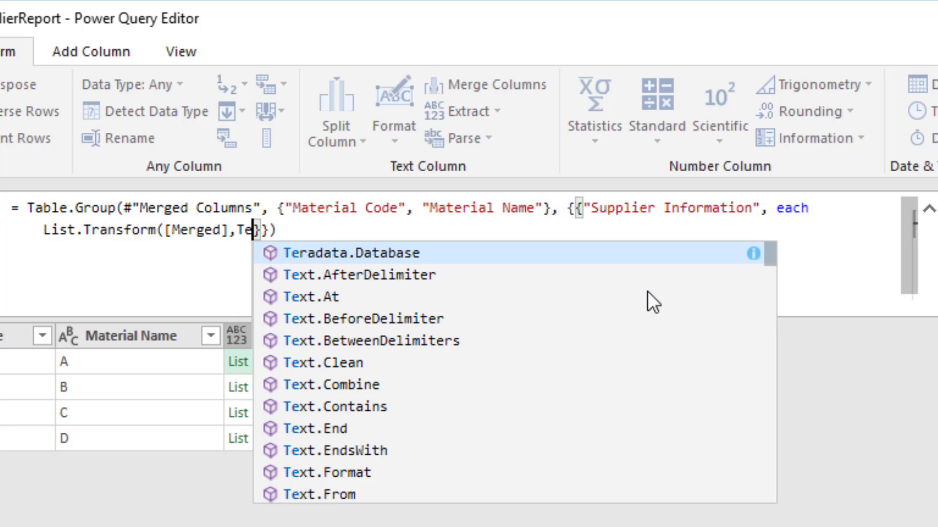
type("From")
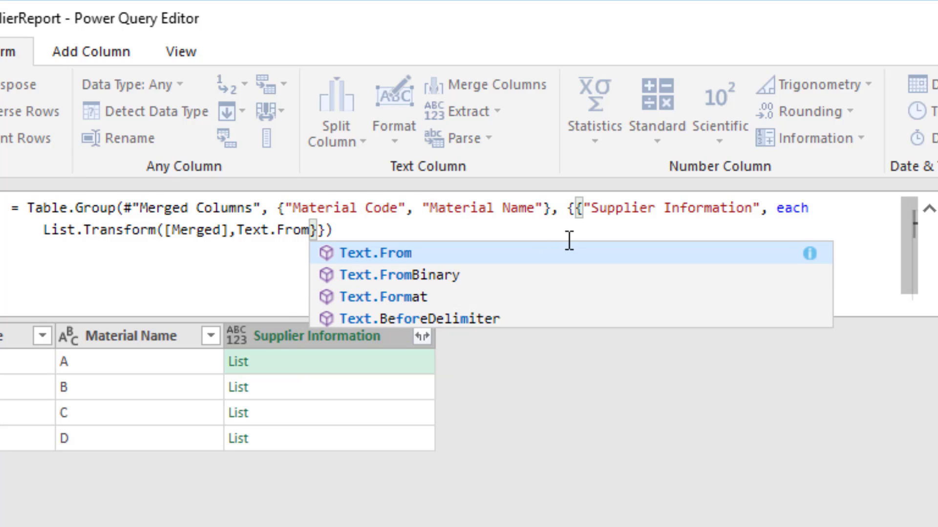
type(")")
key("Return")
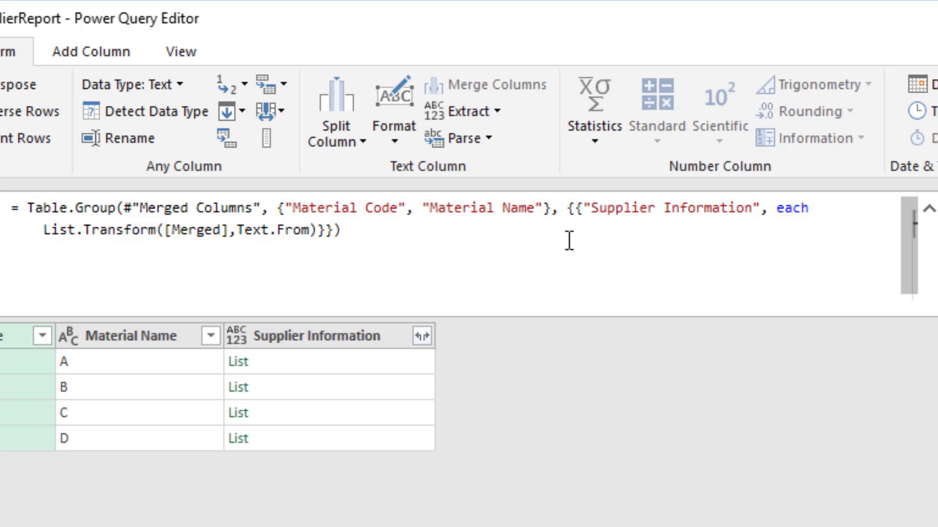
left_click(344, 386)
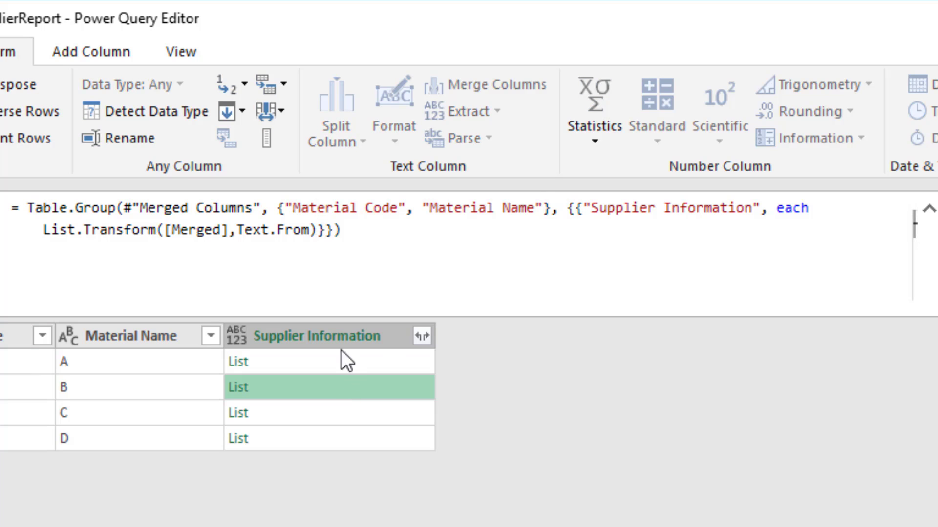
- Insert Text.Combine( before List.Transform in the Supplier Information aggregation of the grouping formula
double_click(45, 228)
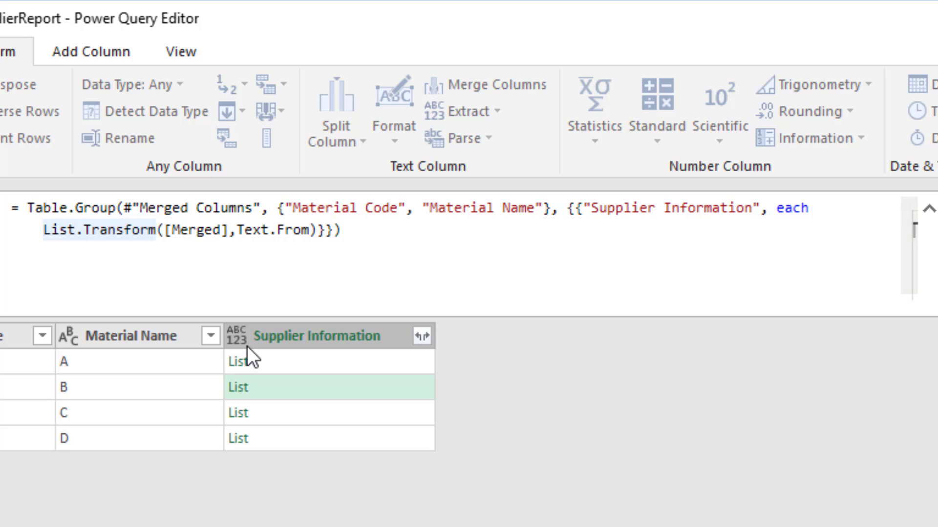
key("Left")
type("Text.")
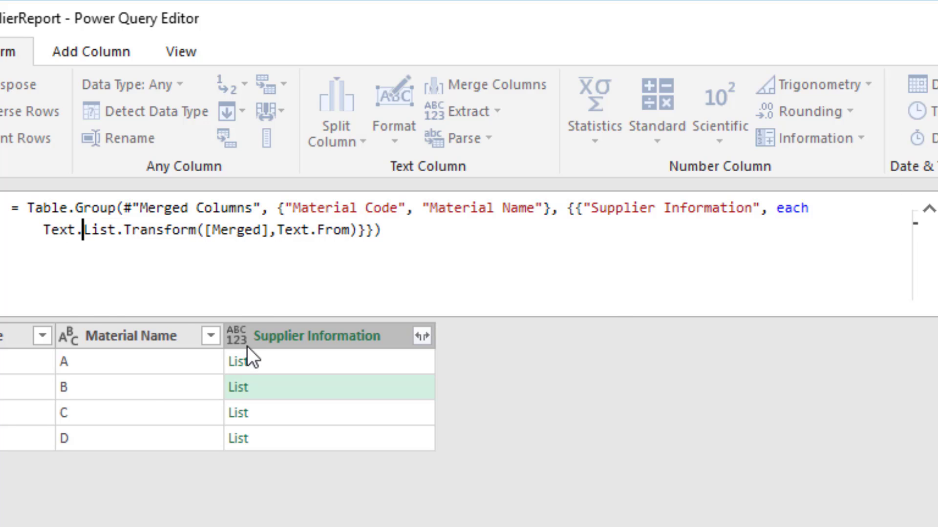
type("Combine(")
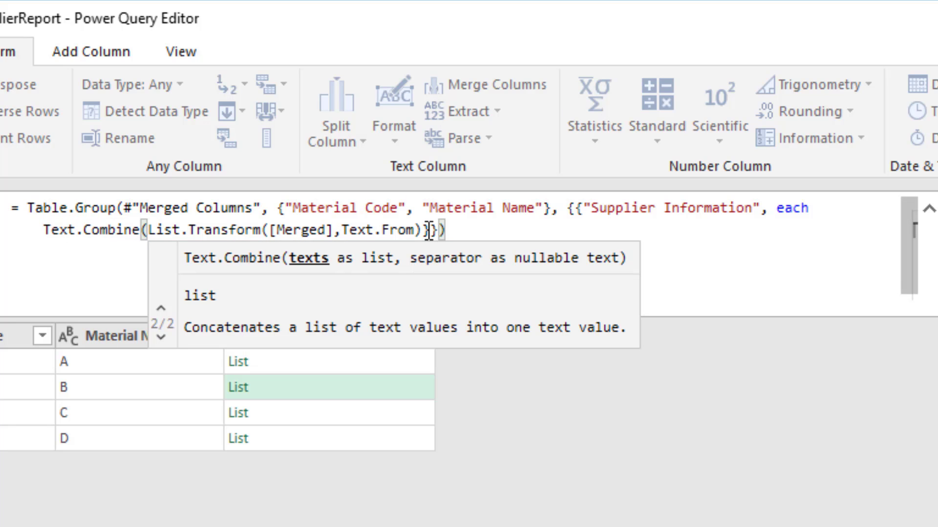
- Complete the Text.Combine function with the line feed separator "#(lf)" and its closing parenthesis, and commit the grouping formula
left_click(428, 230)
type(",")
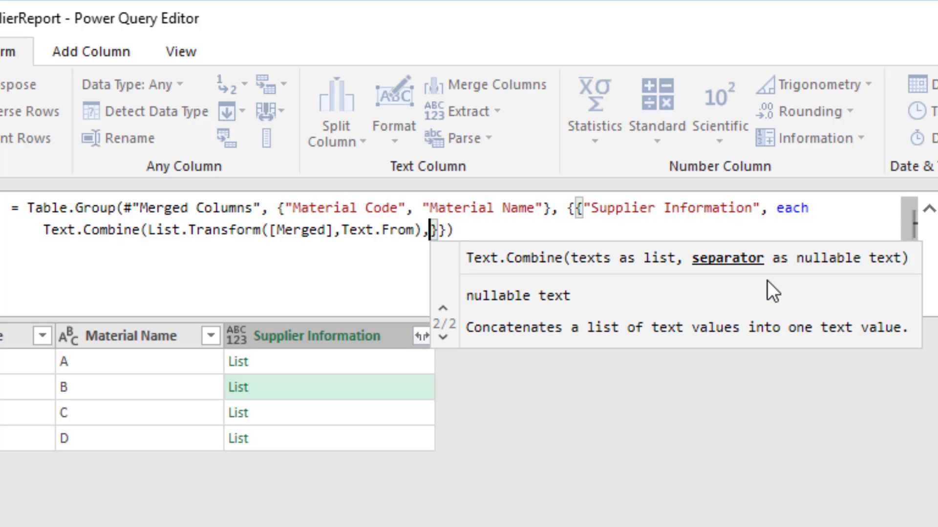
type("\"")
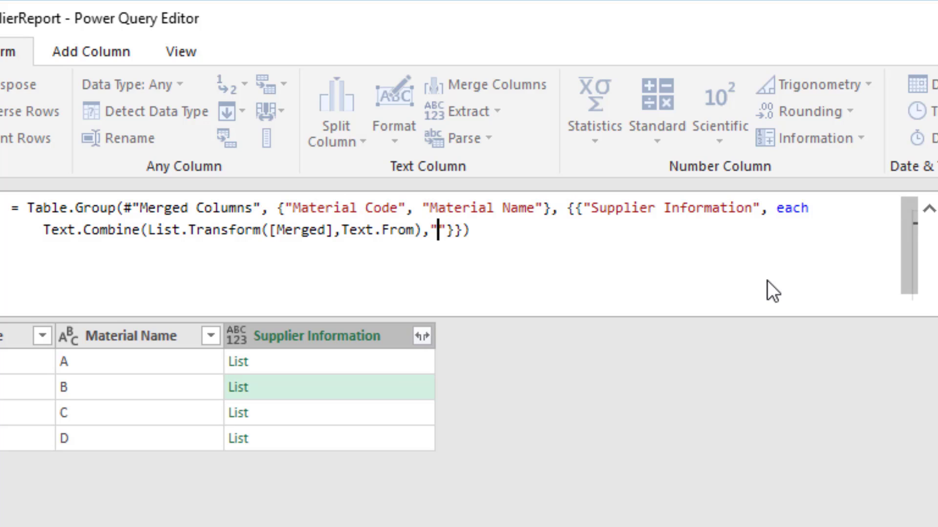
type("#(")
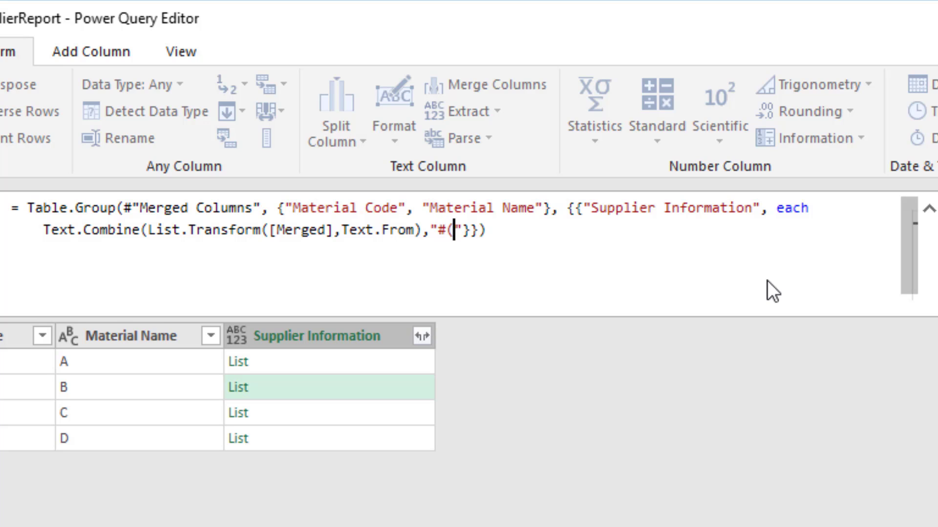
type("lf")
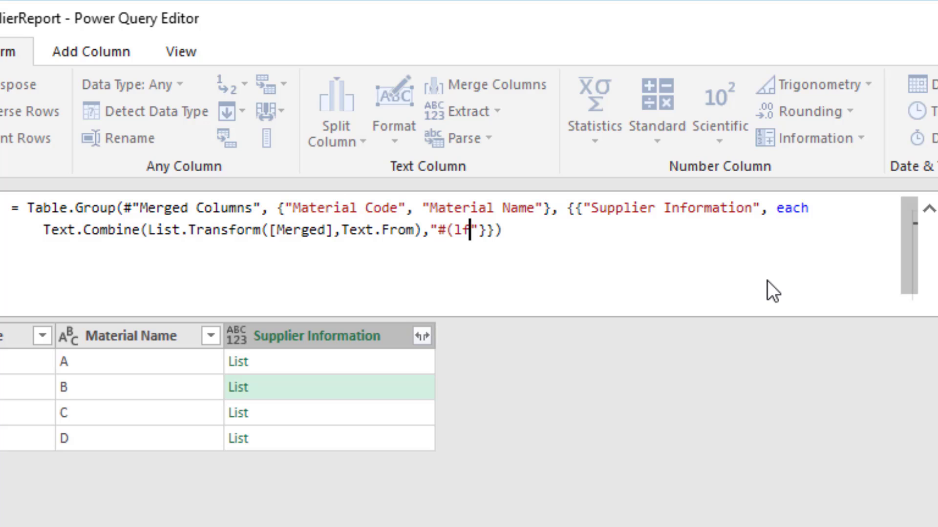
type(")")
key("Return")
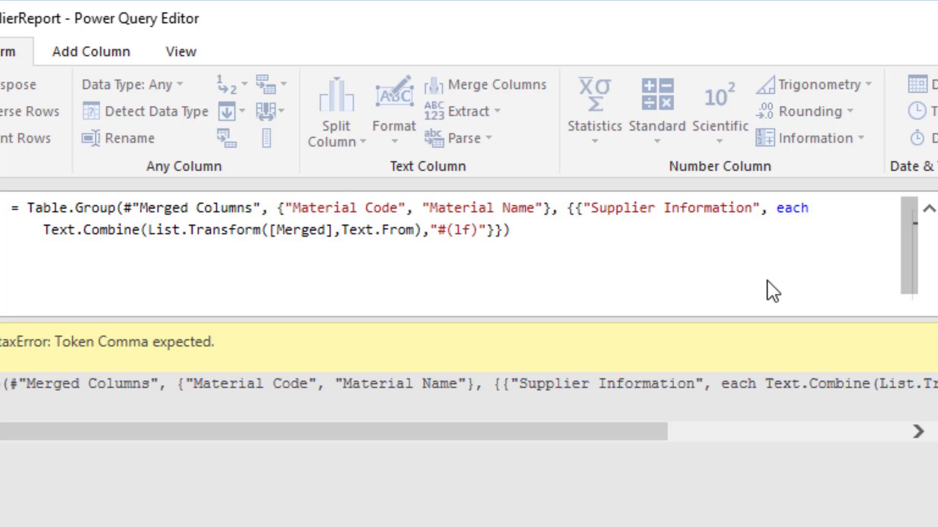
left_click(491, 229)
type(")")
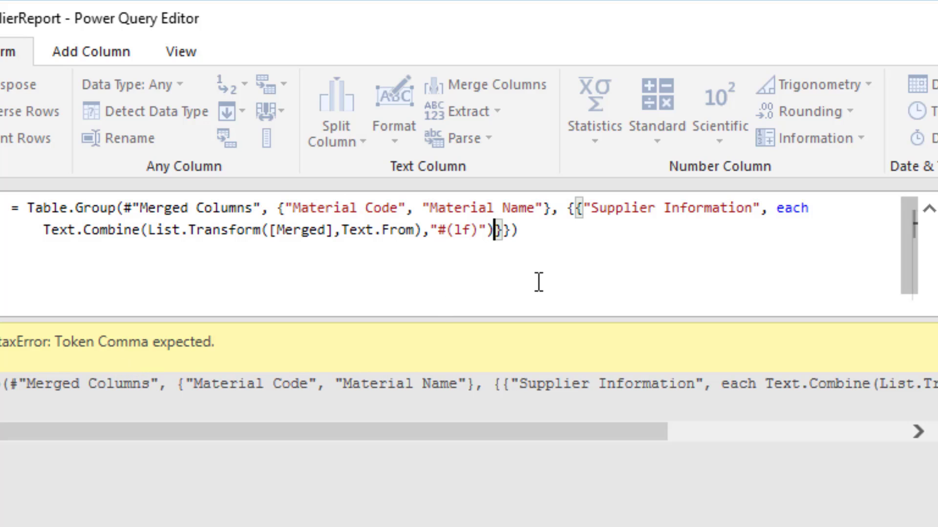
key("Return")
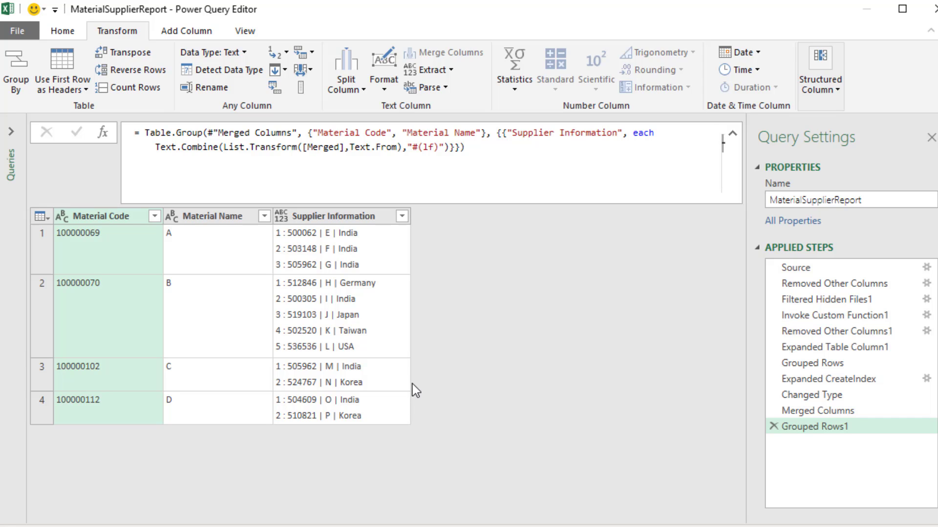
- Close the query editor and load the query as a table to cell A1 of the existing worksheet
left_click(17, 31)
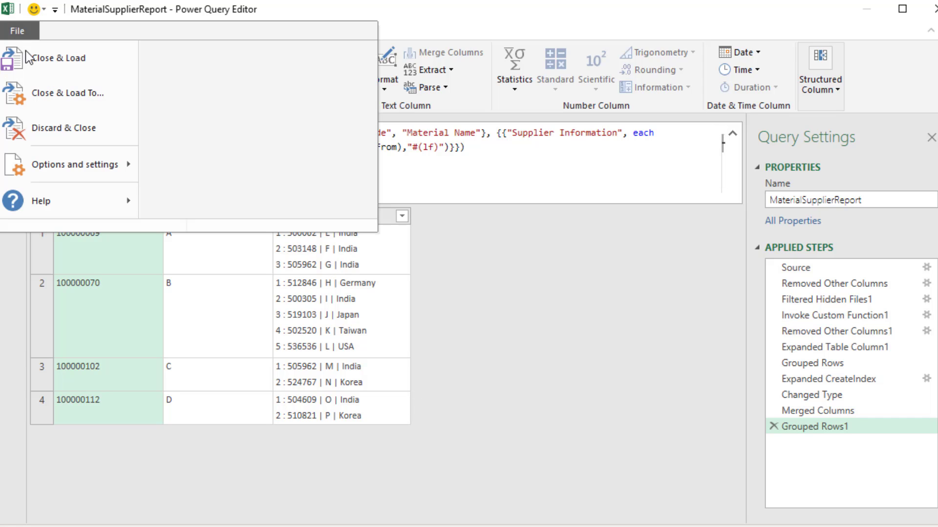
left_click(52, 100)
left_click(504, 274)
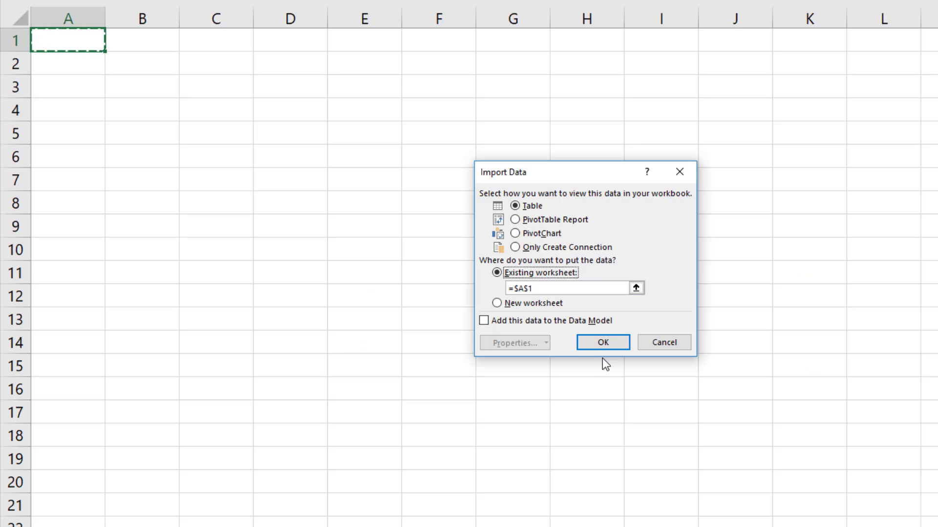
left_click(602, 343)
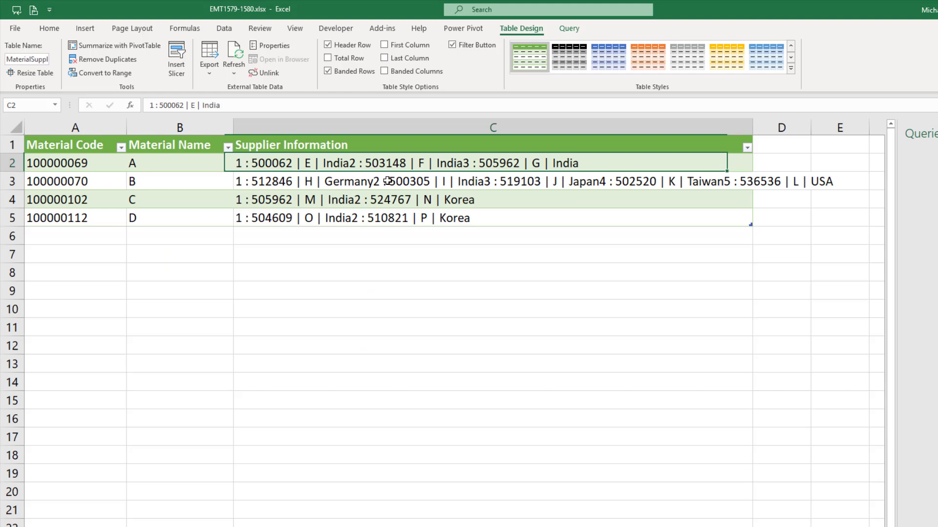
- Wrap the text in the Supplier Information cells C2:C5
left_click_drag(387, 220, 387, 221)
left_click(50, 28)
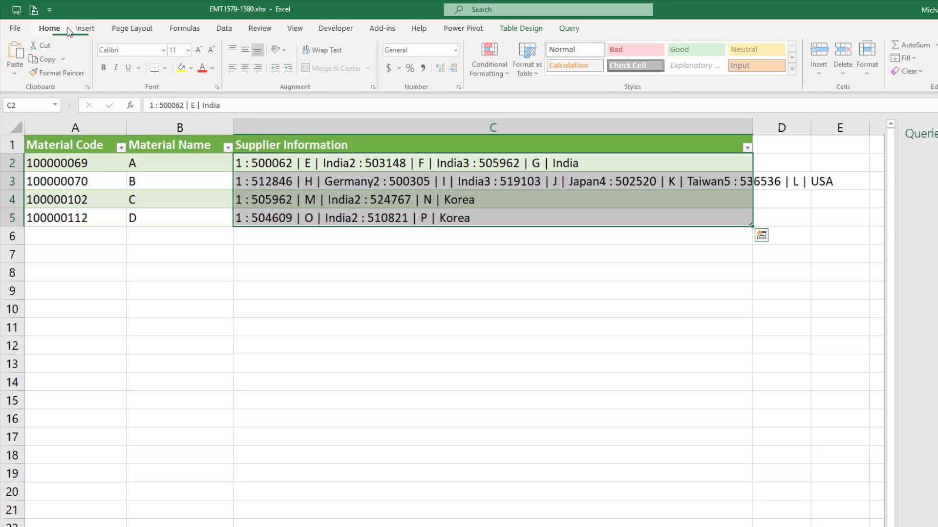
left_click(322, 50)
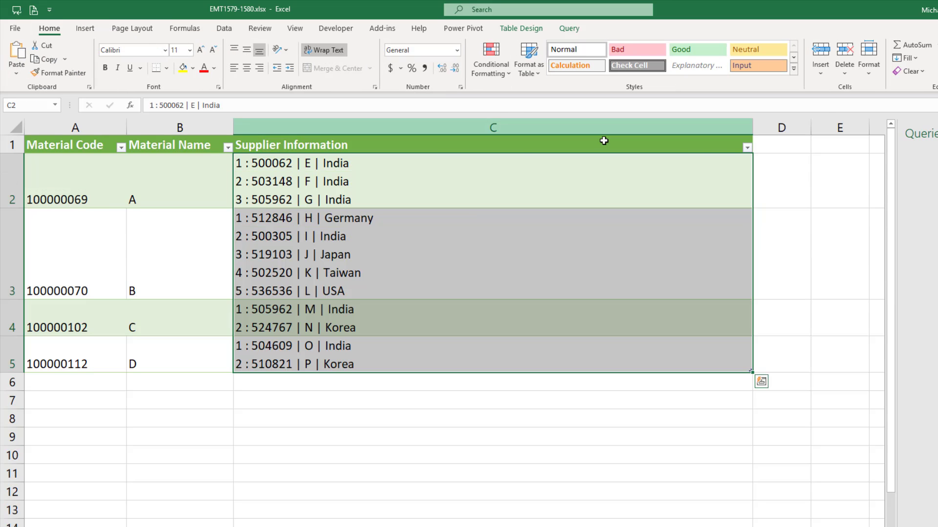
- Autofit the width of the Supplier Information column and save the workbook
double_click(752, 127)
left_click(421, 418)
key("ctrl+s")
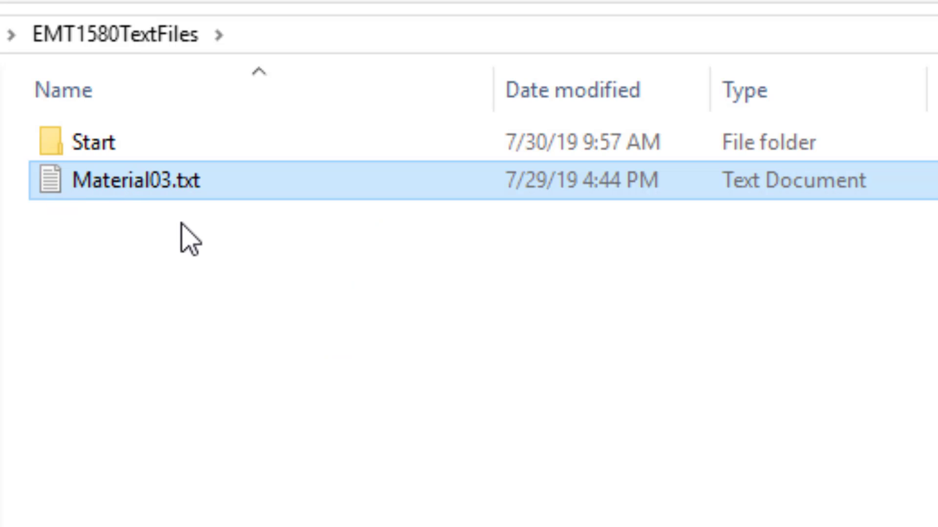
- In File Explorer, copy Material03.txt from the EMT1580TextFiles folder into its Start subfolder
key("ctrl+c")
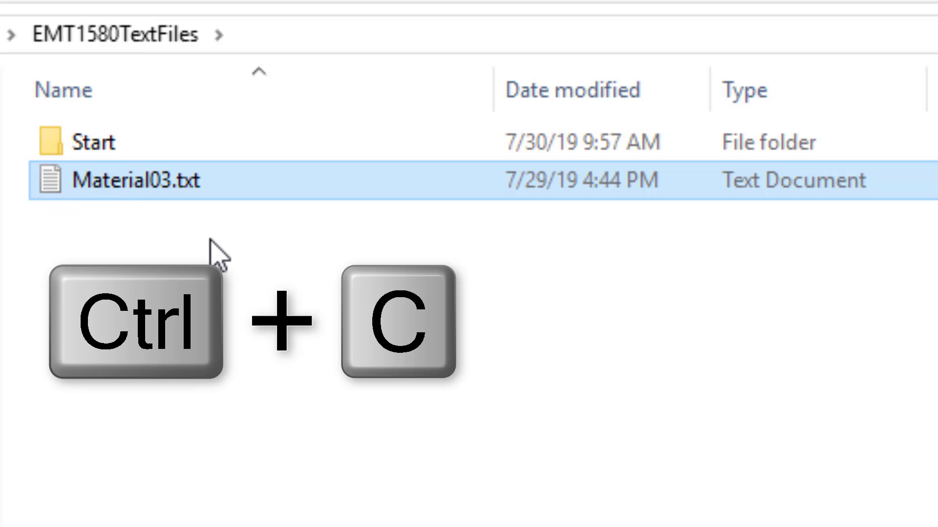
double_click(115, 149)
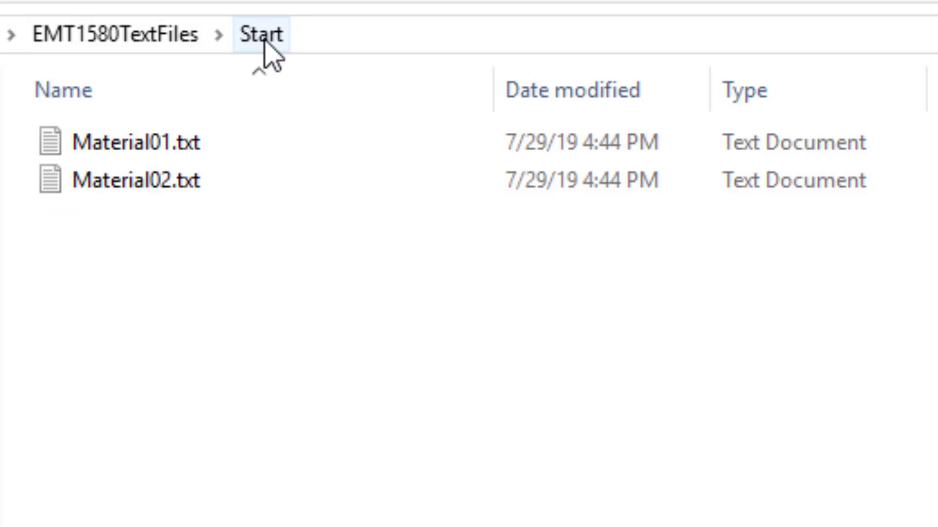
key("ctrl+v")
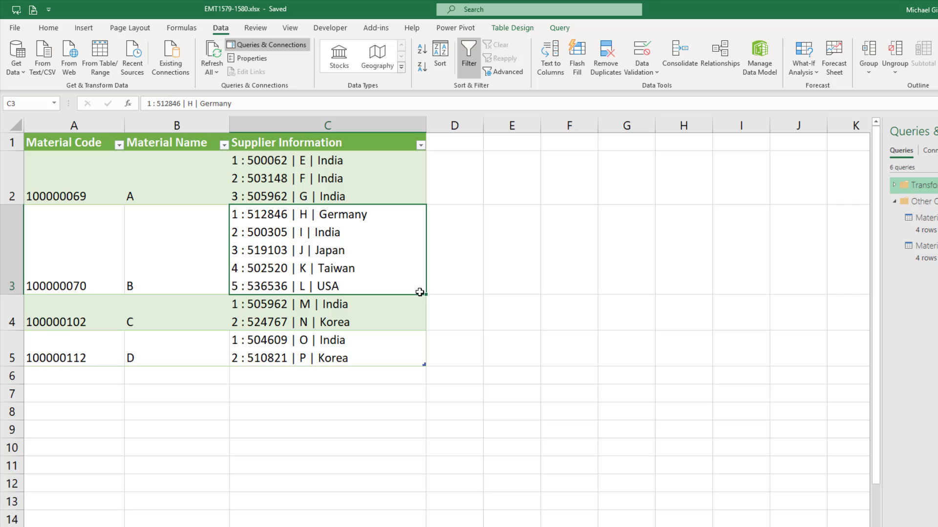
- Switch to Excel and refresh the material supplier table to include the added text file
right_click(304, 241)
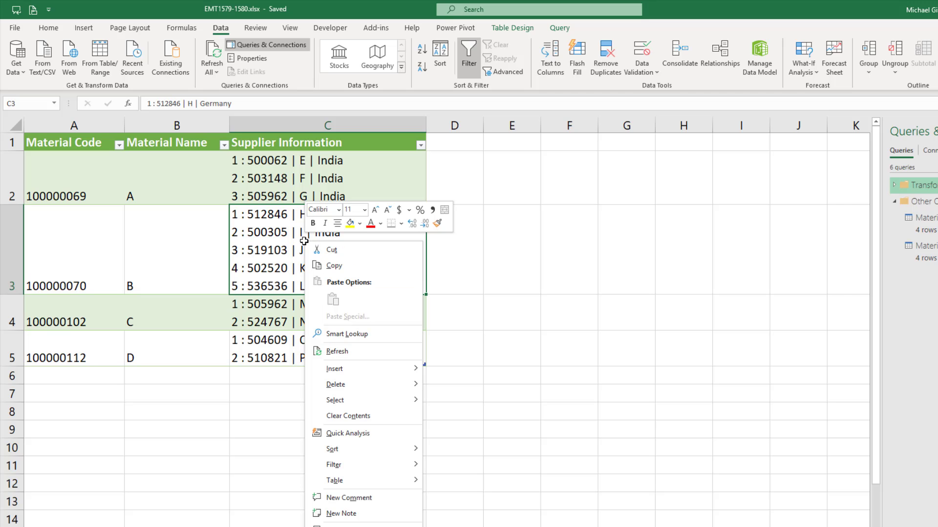
left_click(356, 351)
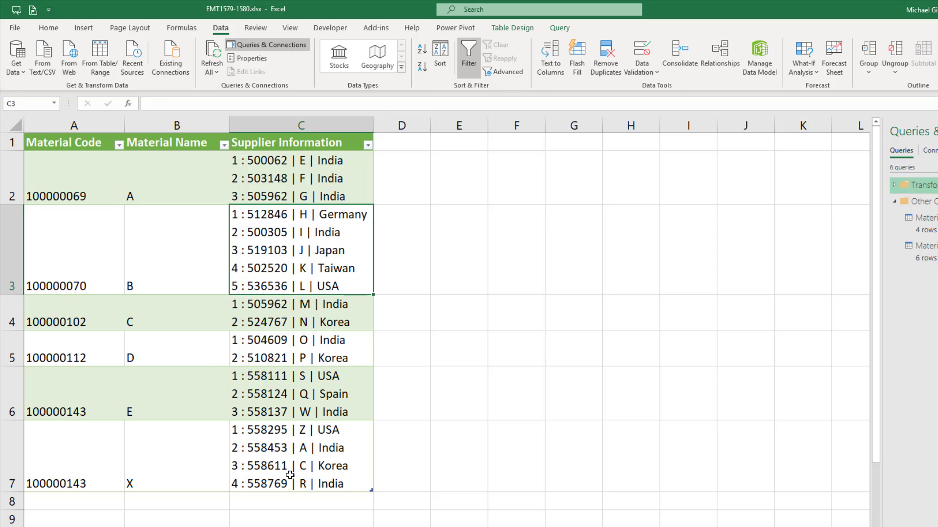